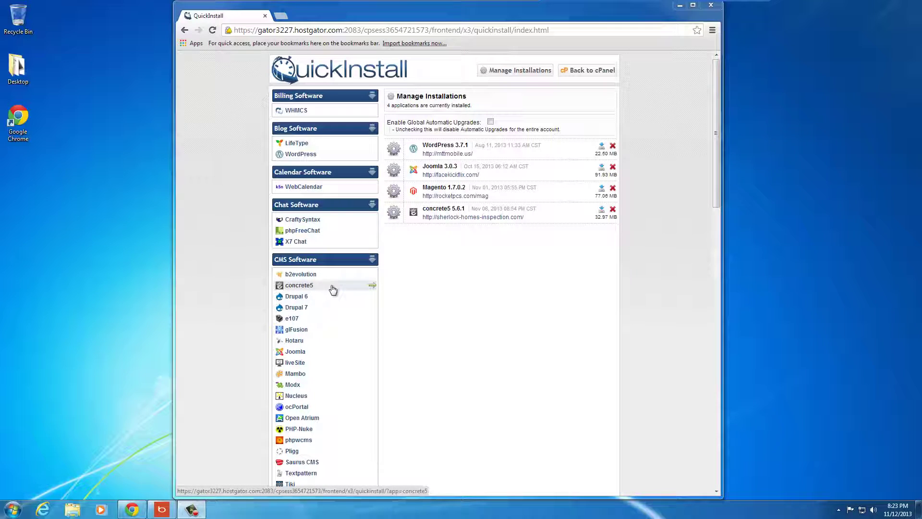
Open the concrete5 installer from the CMS Software list in QuickInstall.
click(319, 287)
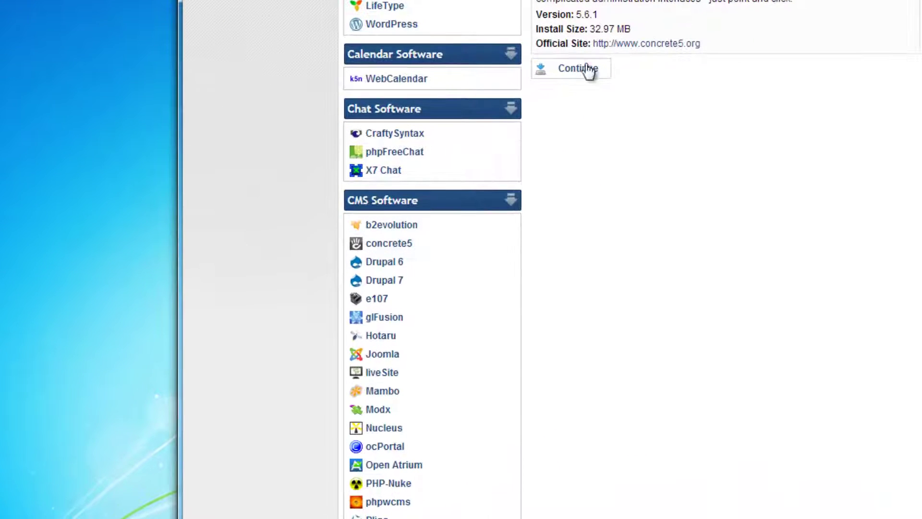
Set the install location to facekickflix.com with folder 'newwebsite'.
click(580, 68)
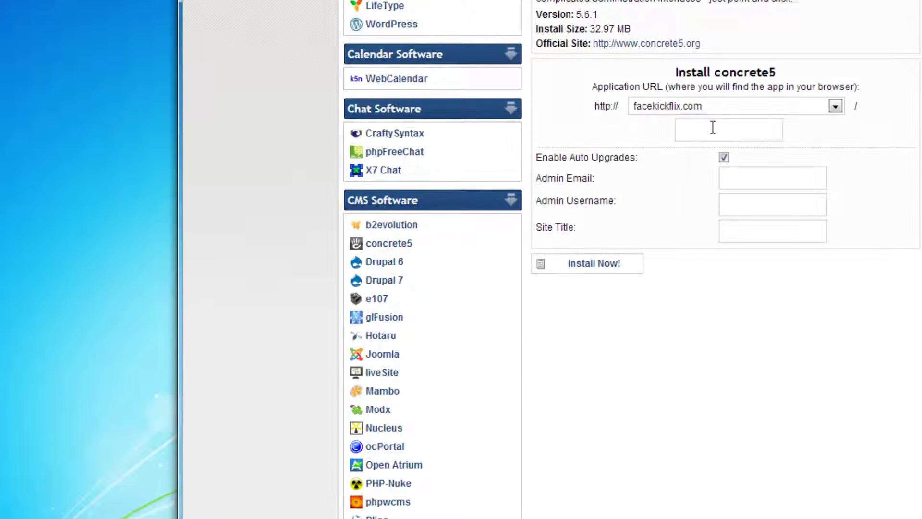
click(739, 108)
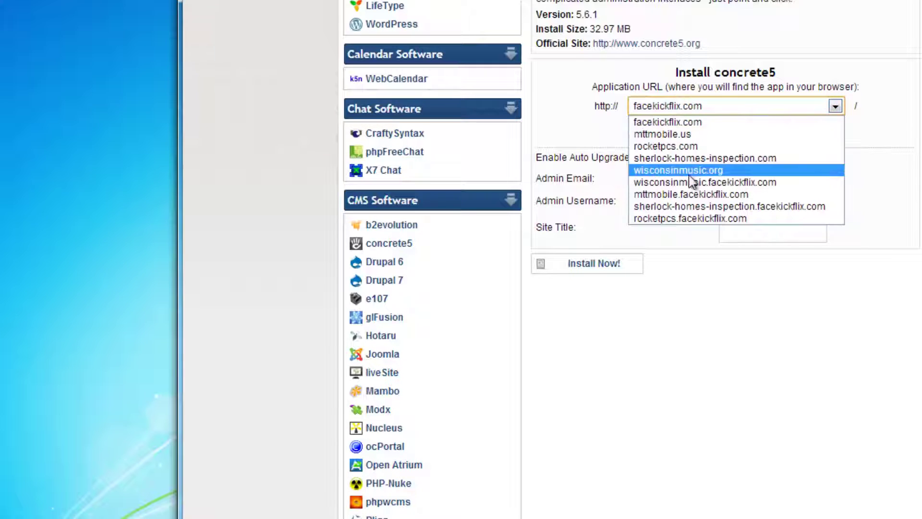
click(599, 139)
click(740, 137)
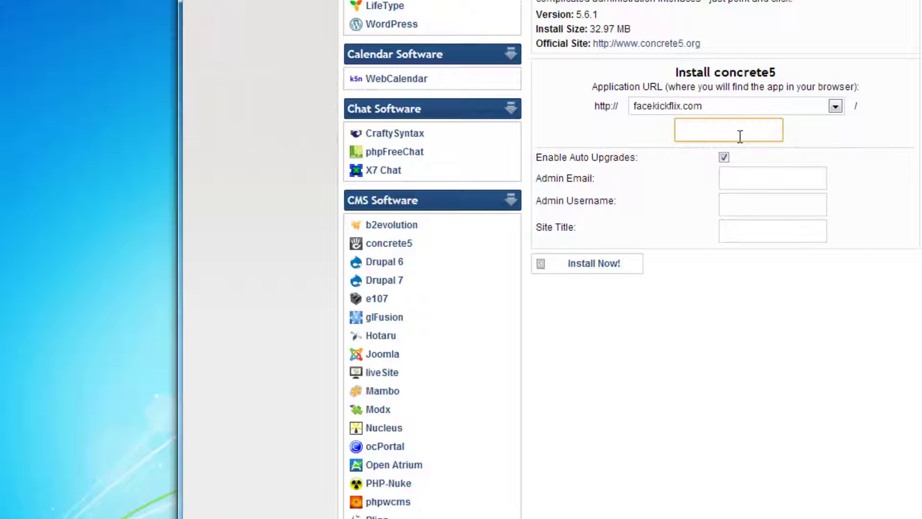
text(newwebsite)
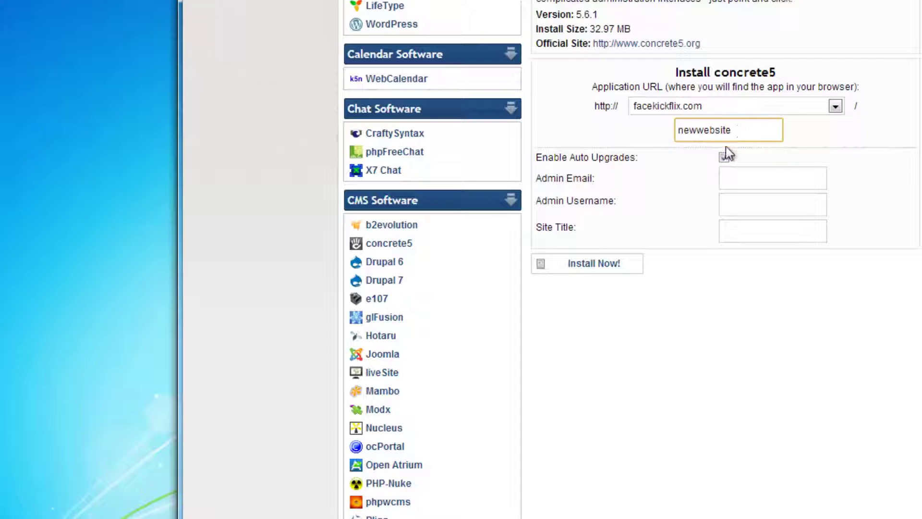
Fill in the admin email and admin username, and set the site title to 'New Website'.
click(756, 187)
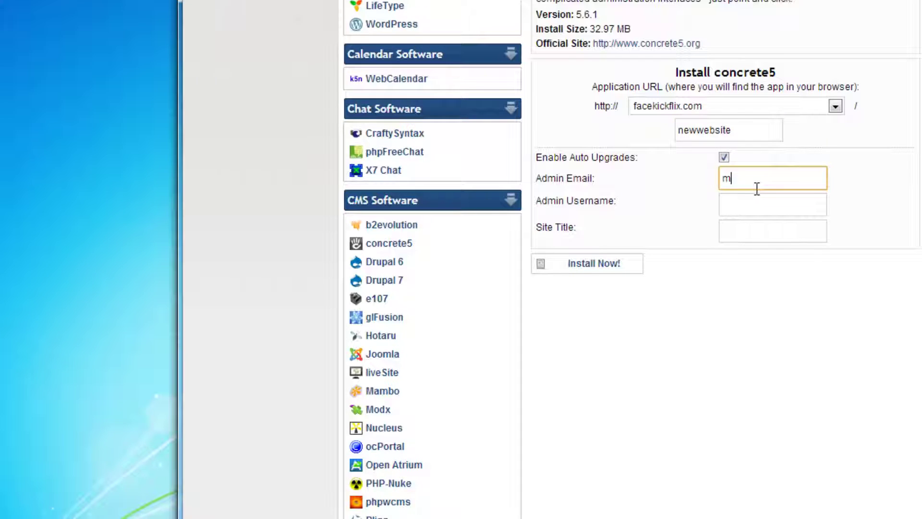
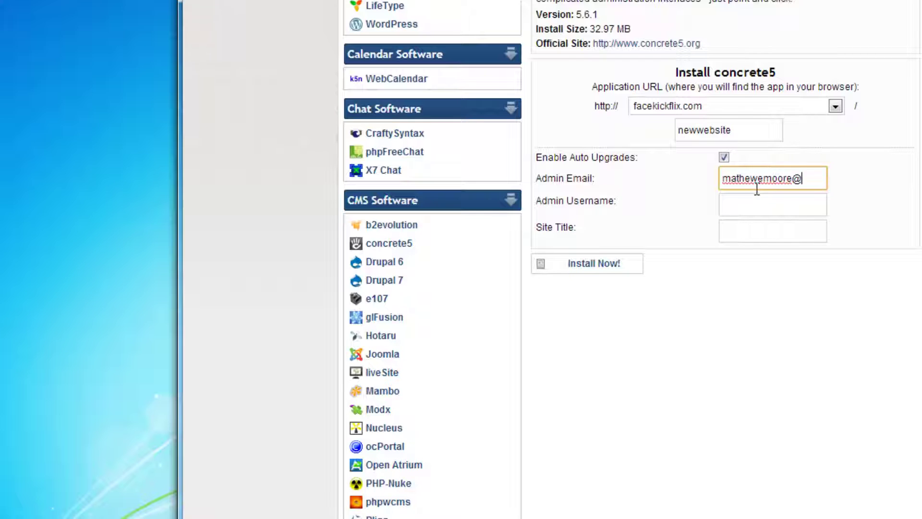
click(761, 204)
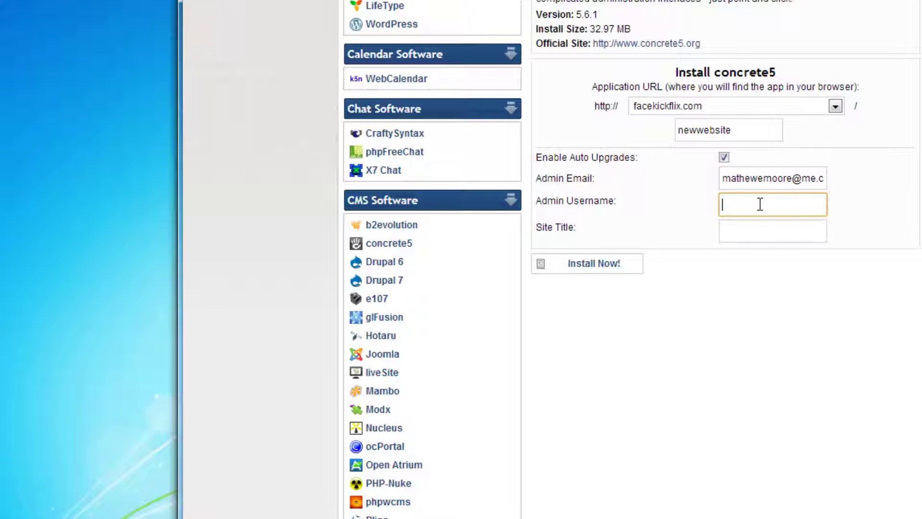
text(mathew)
key(Tab)
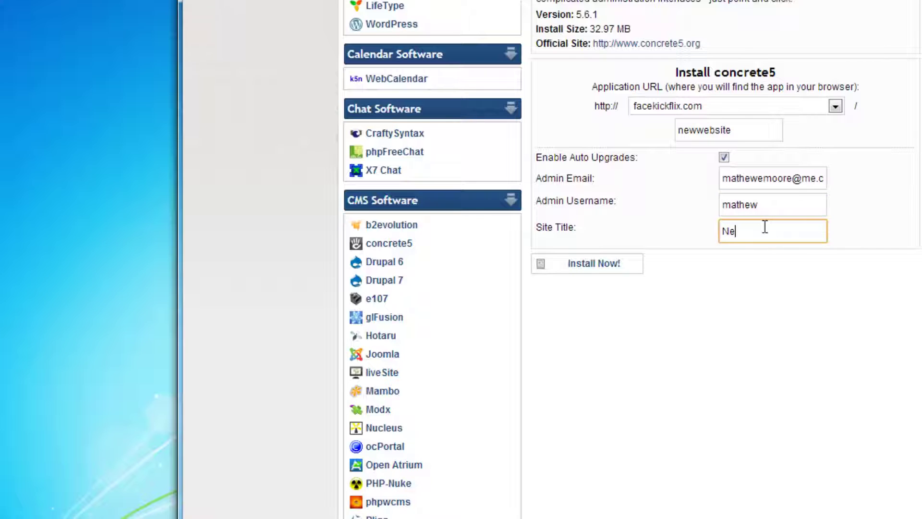
text(New Website)
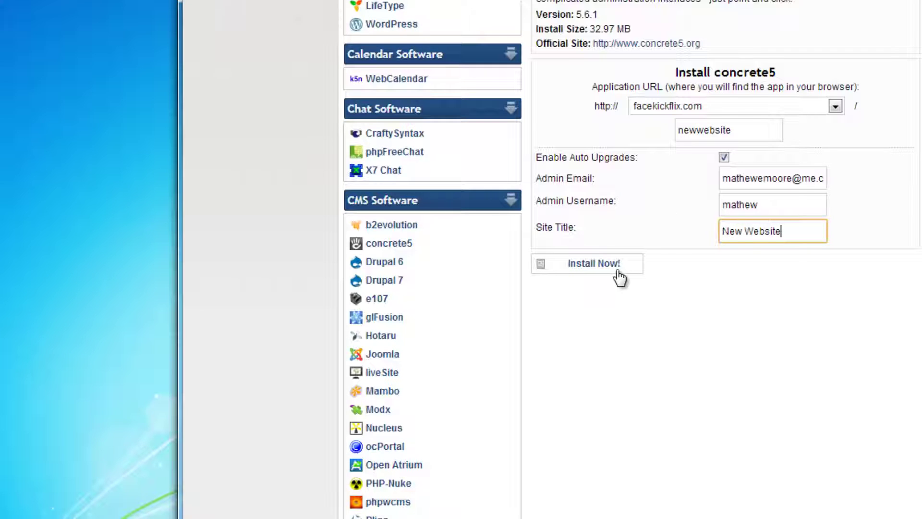
Run the concrete5 install, copy the generated admin password, and go to the Admin Area link.
click(618, 272)
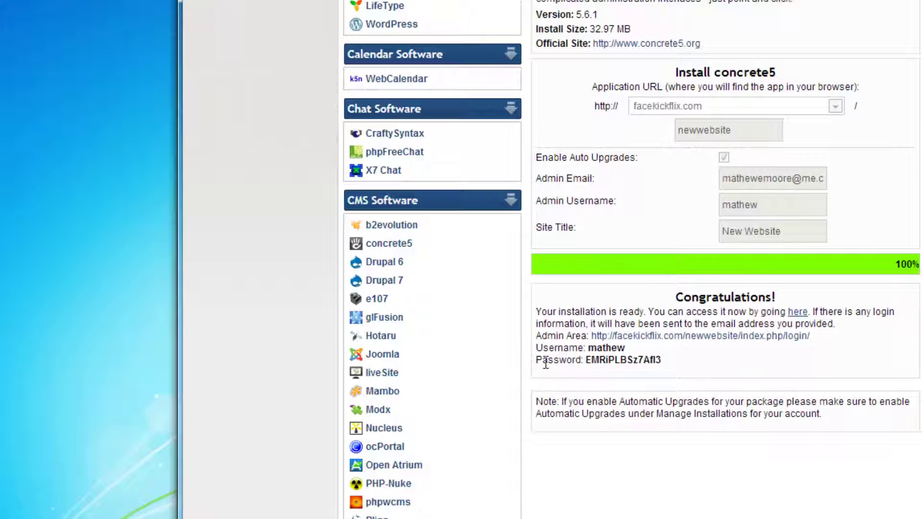
double_click(614, 361)
right_click(615, 355)
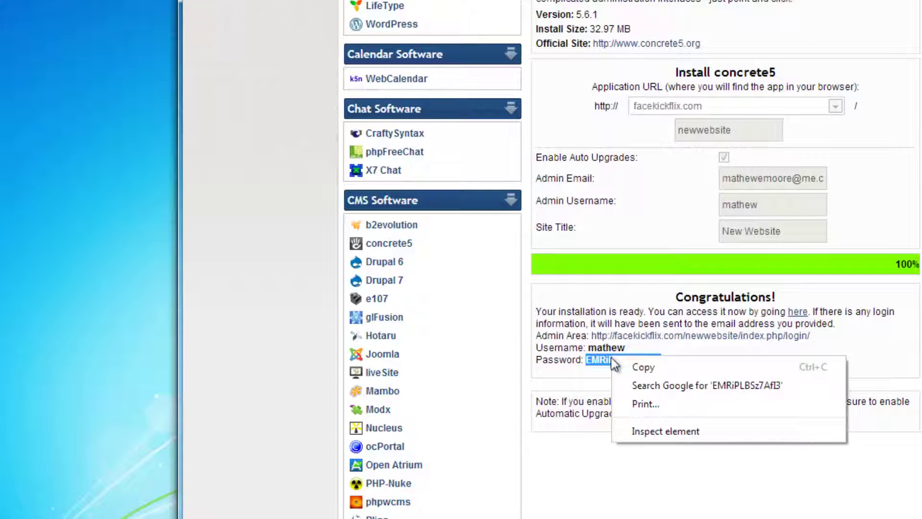
click(653, 367)
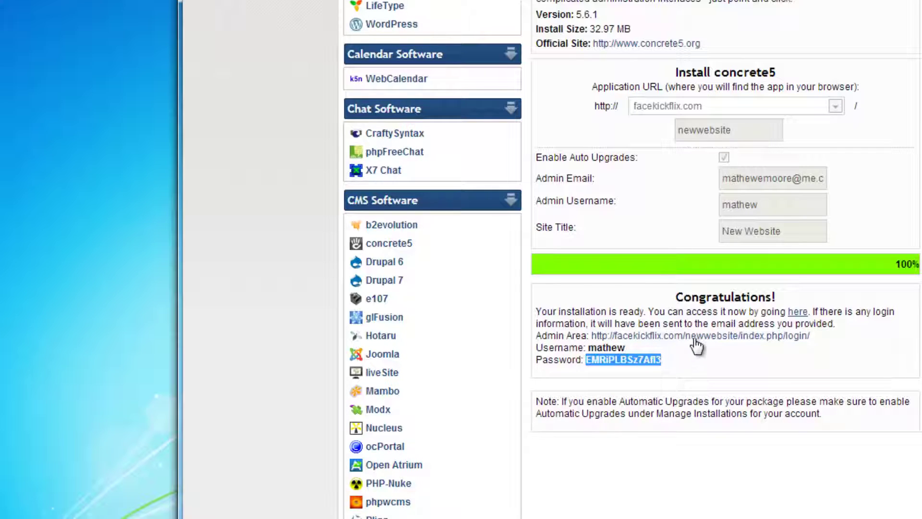
click(695, 337)
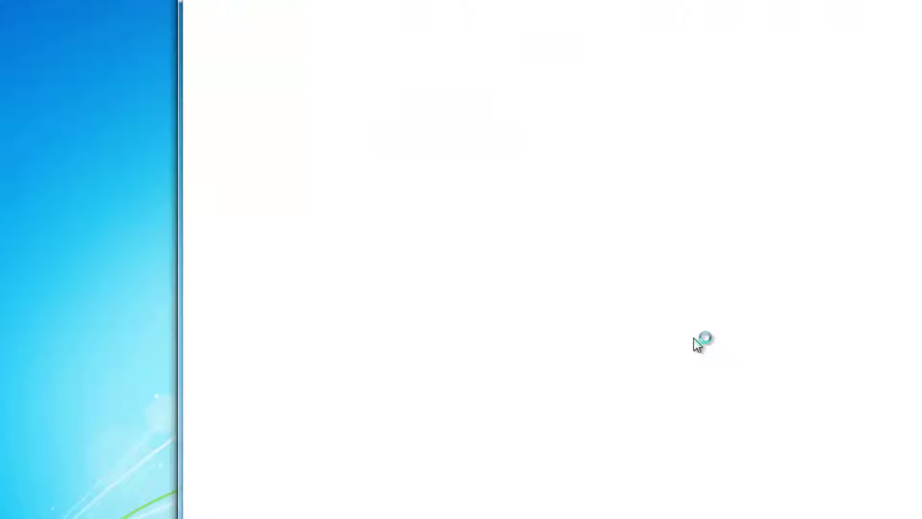
Log in with the admin username and the pasted generated password.
click(509, 96)
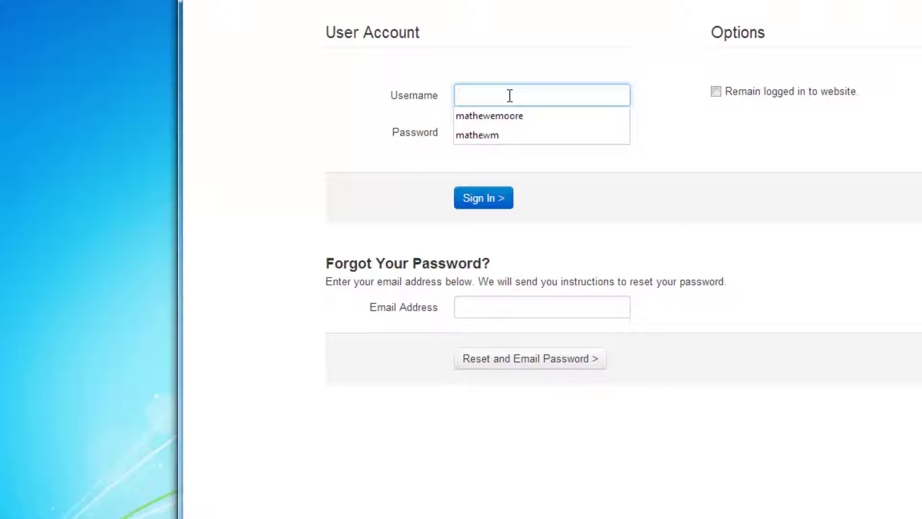
text(mathew)
key(Tab)
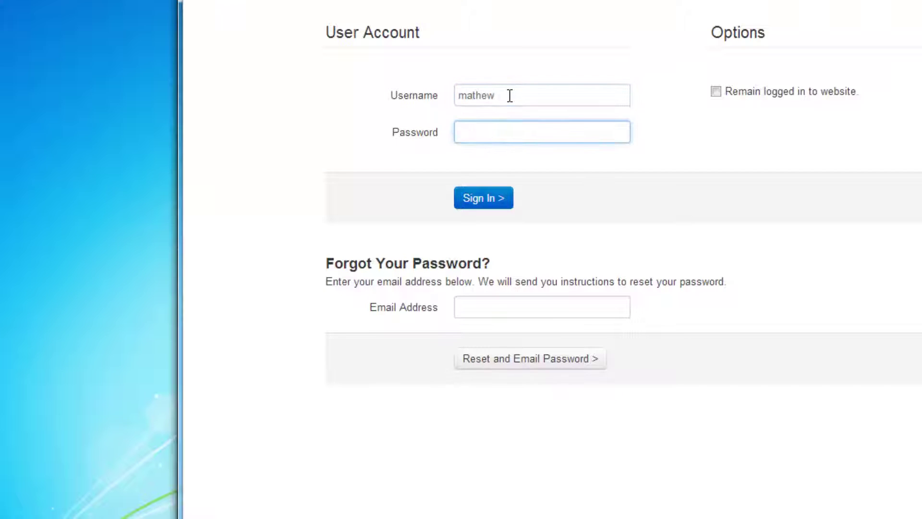
key(ctrl+v)
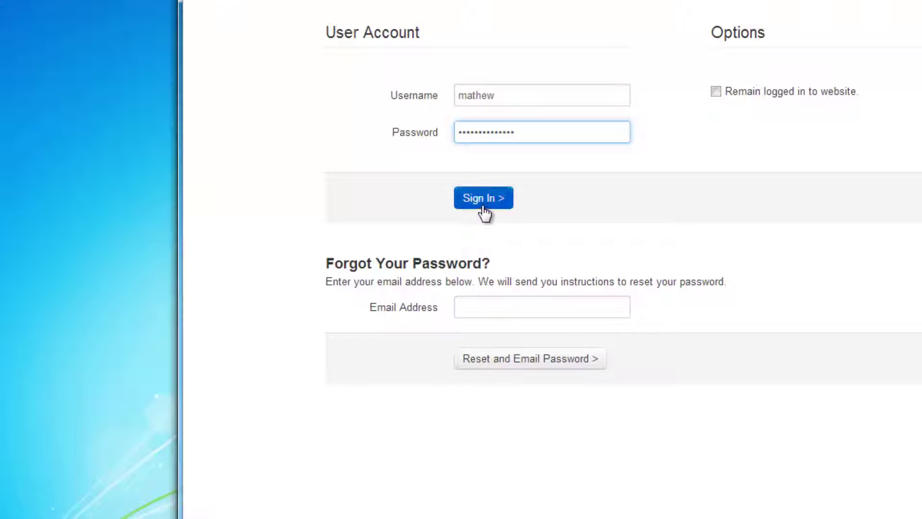
click(482, 207)
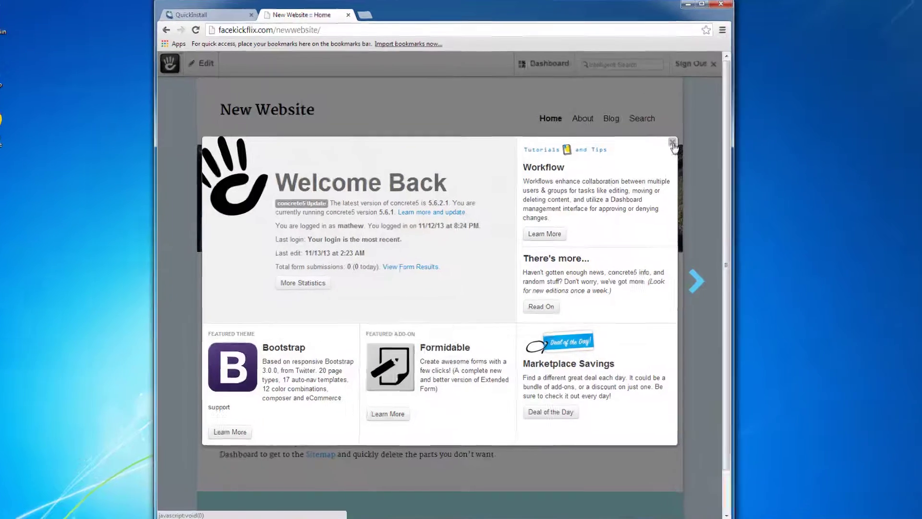
Open the admin user for editing via Dashboard > Search Users.
click(672, 143)
click(533, 69)
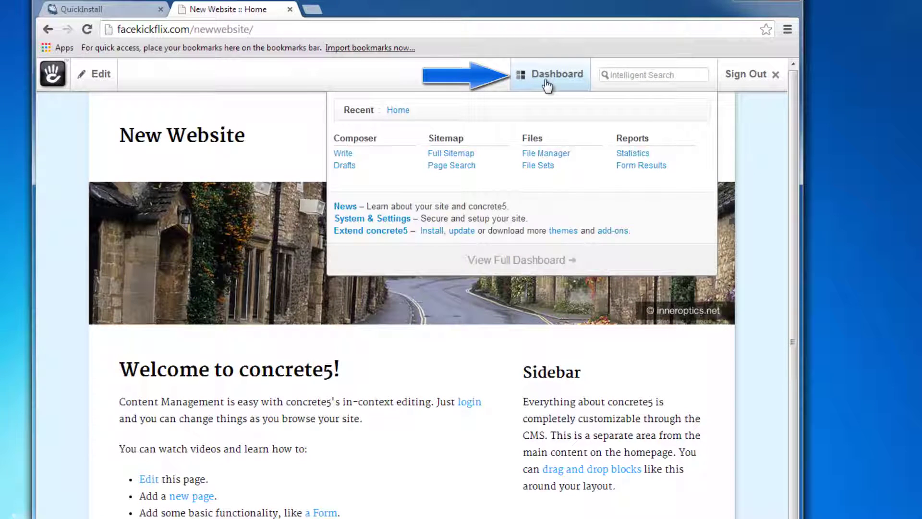
click(547, 82)
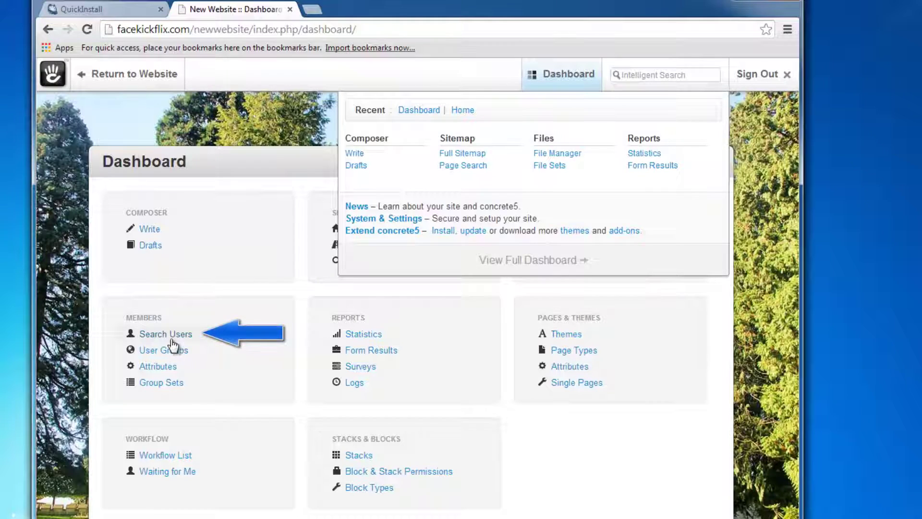
click(169, 336)
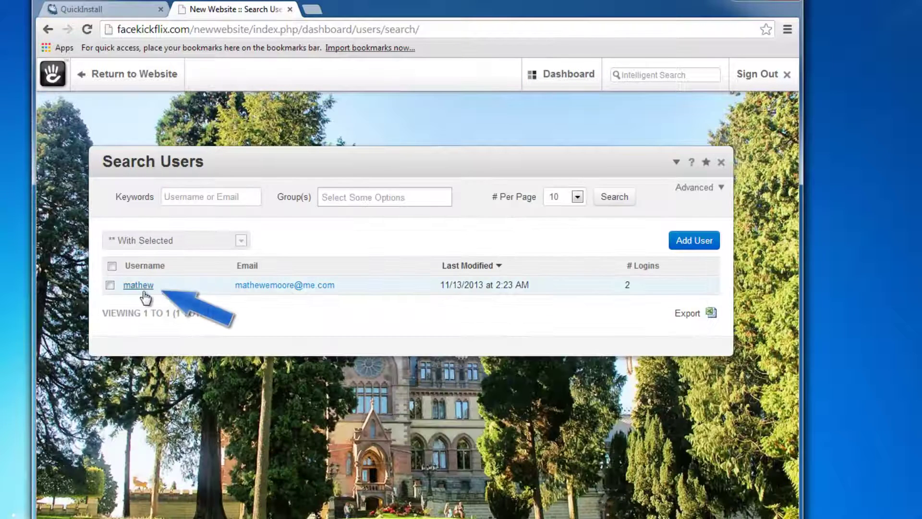
click(144, 290)
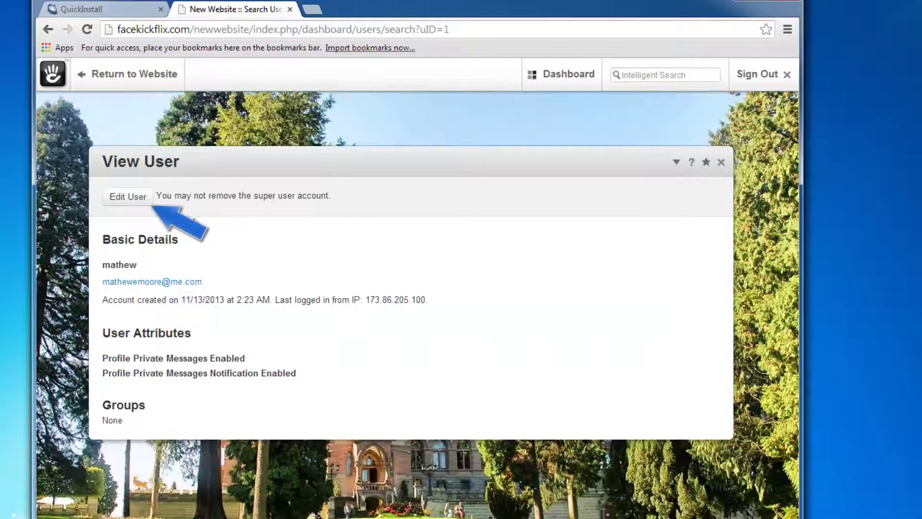
click(128, 201)
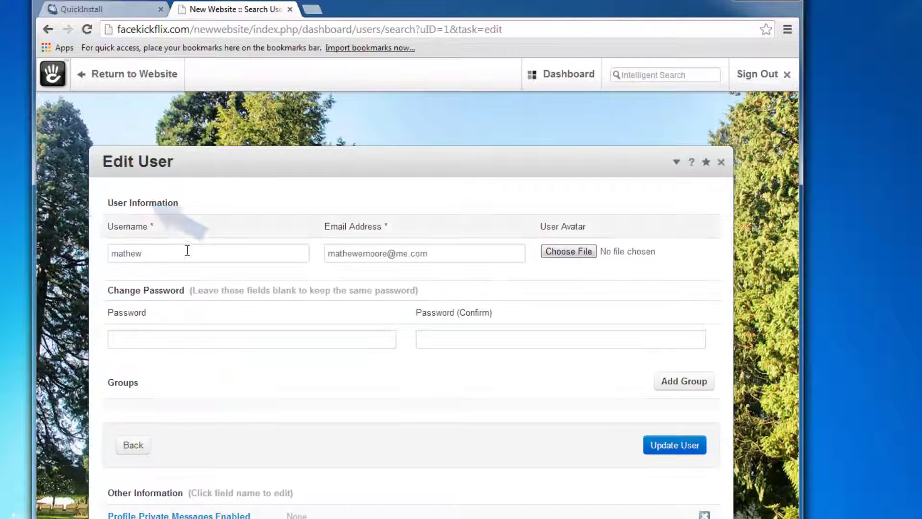
Enter and confirm a new password, update the user, and sign out.
click(192, 339)
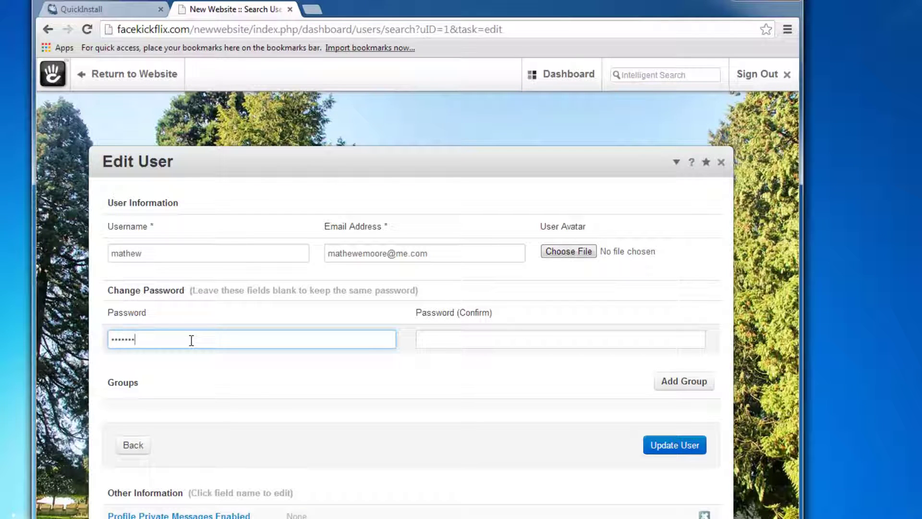
key(Tab)
text(••••••)
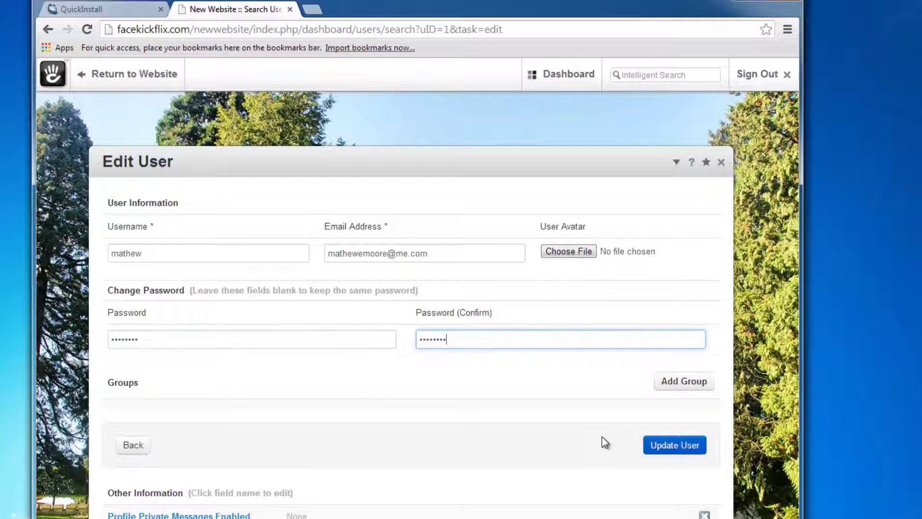
click(682, 449)
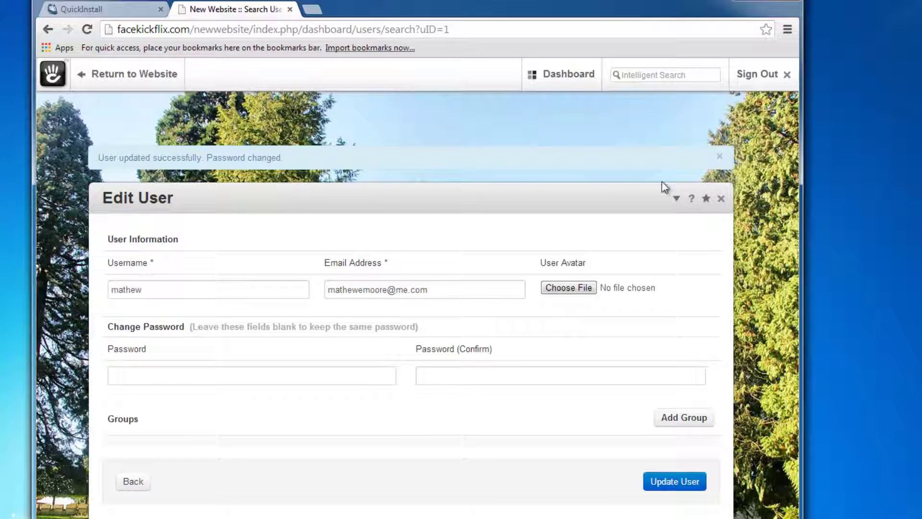
click(756, 74)
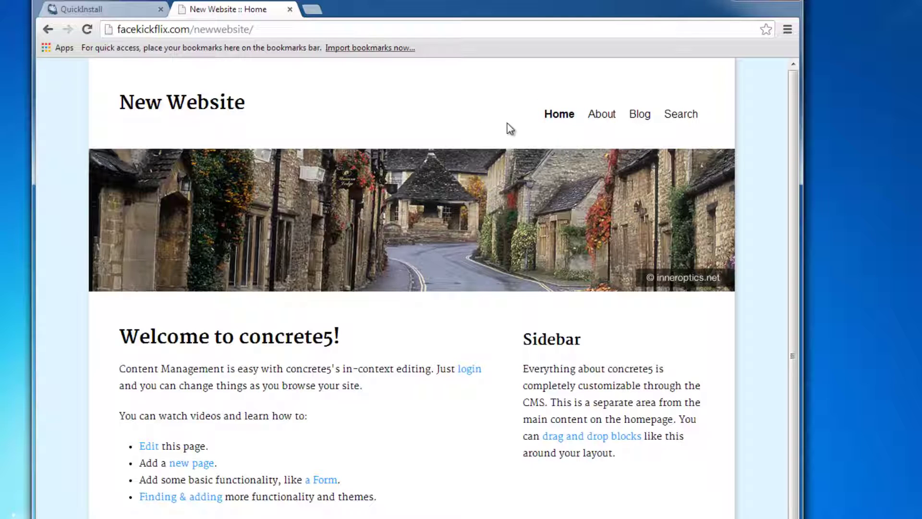
Reload the homepage and follow the 'login' link in the Welcome text.
scroll(562, 274, down, 1)
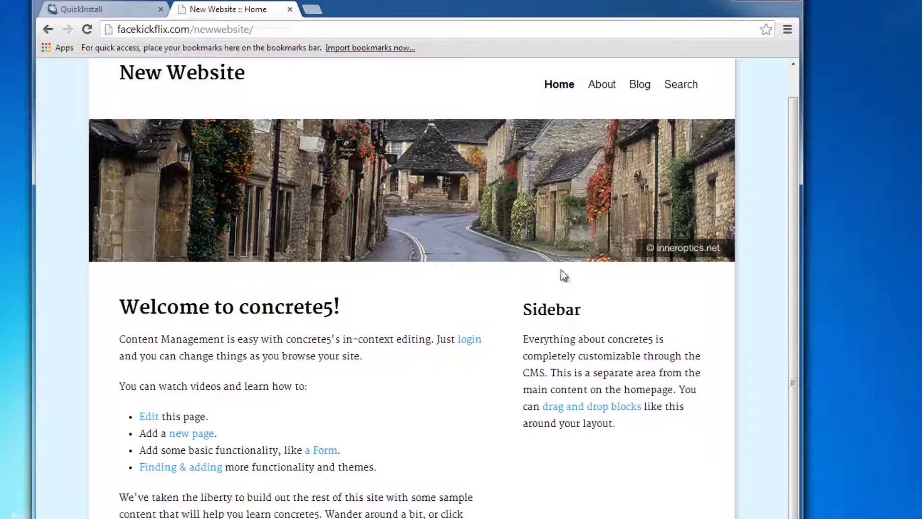
scroll(496, 264, up, 1)
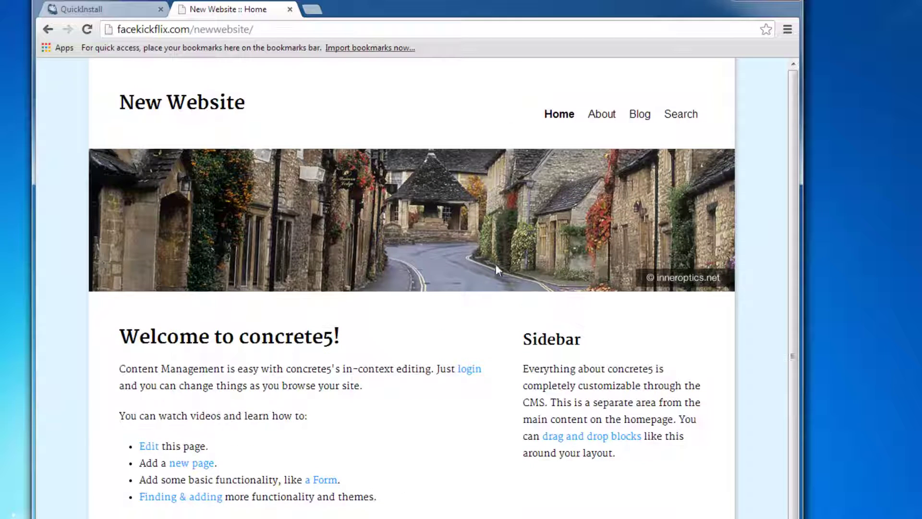
click(559, 112)
scroll(376, 234, down, 1)
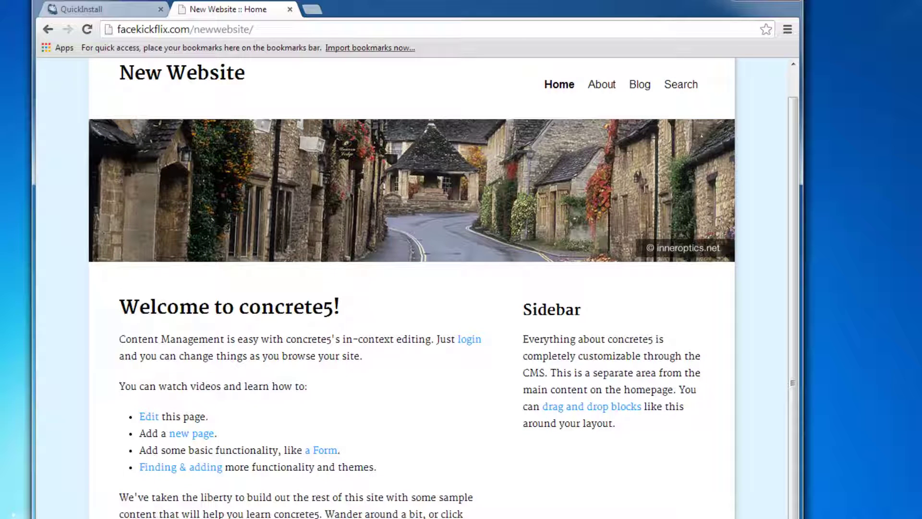
click(469, 339)
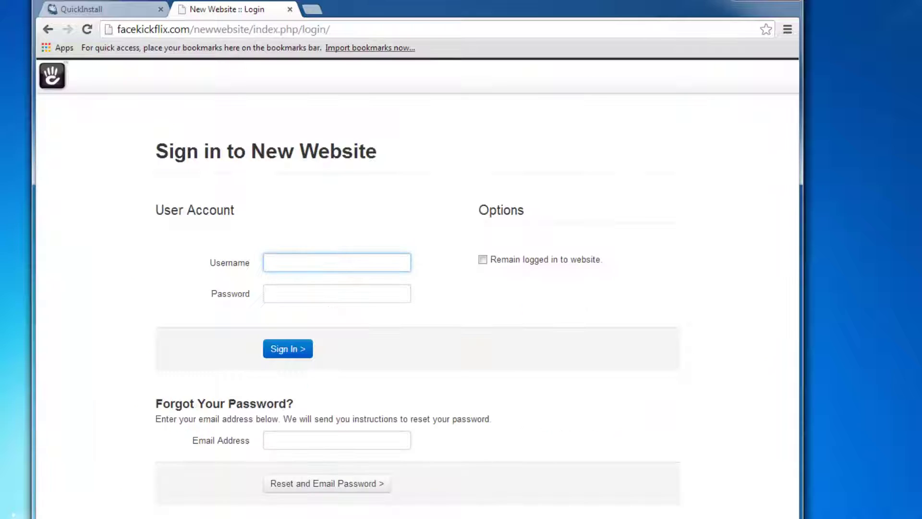
Log in as the admin user with the new password.
text(mathew)
key(Tab)
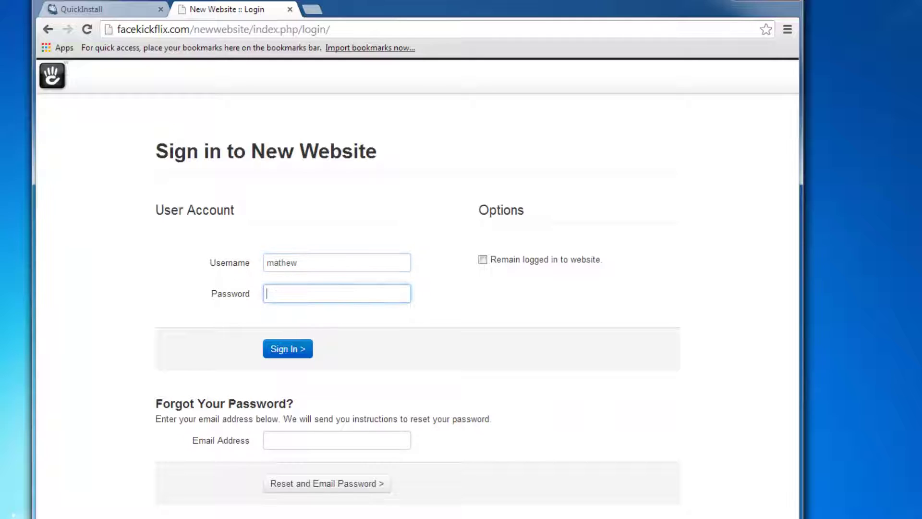
text(••••••••)
key(Return)
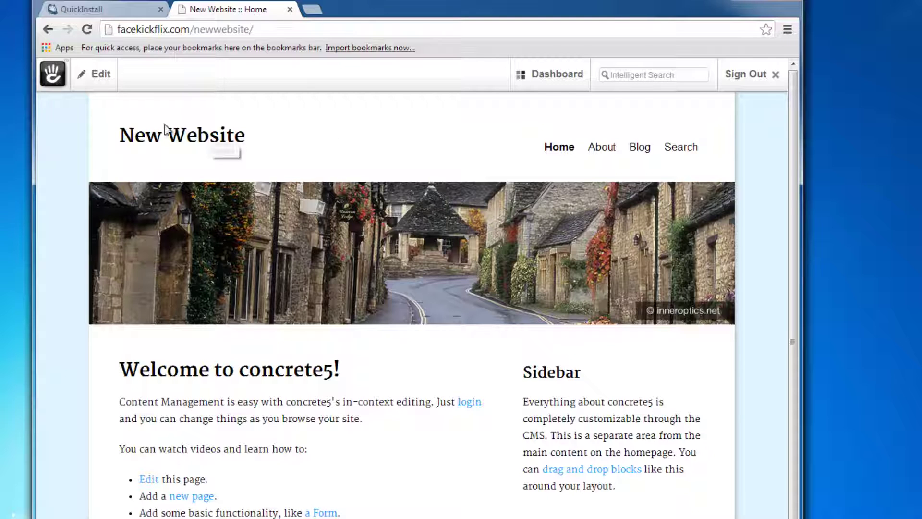
Enter edit mode on the homepage, close the edit panel, and bring up the site-name block's menu.
click(95, 80)
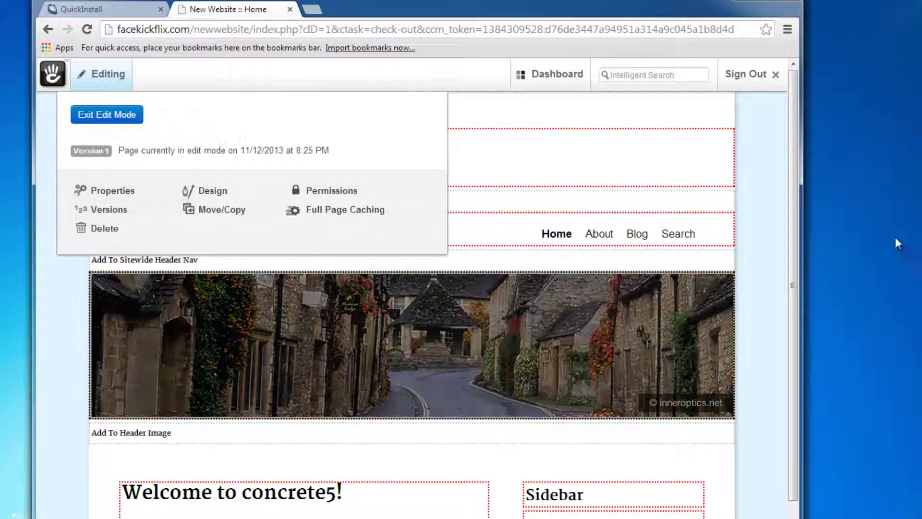
click(765, 159)
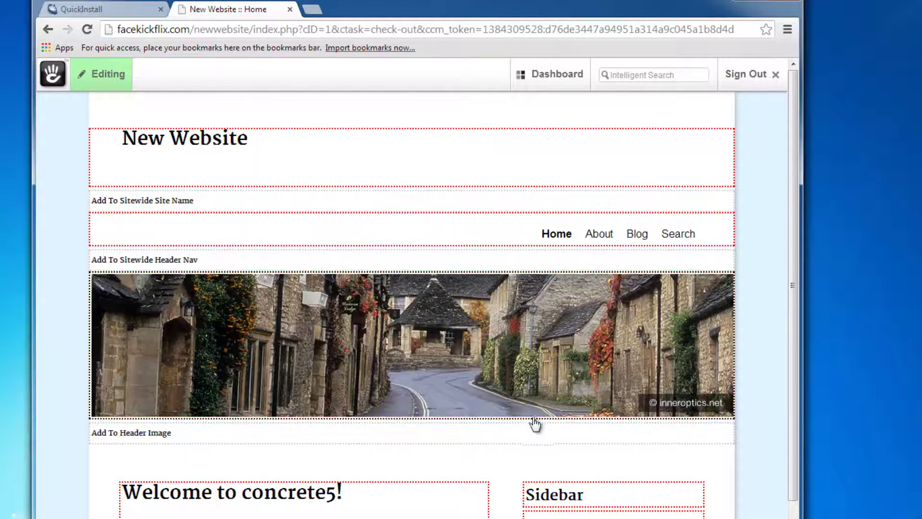
scroll(401, 500, down, 2)
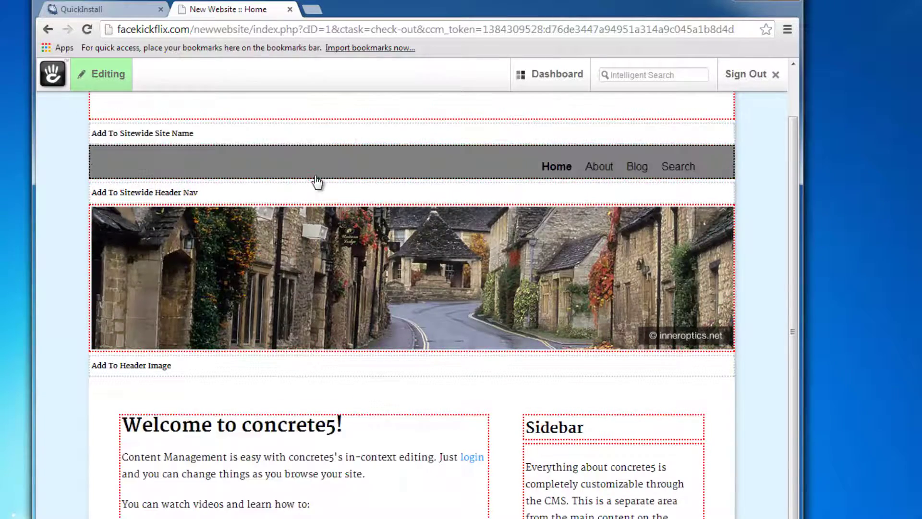
scroll(319, 181, up, 2)
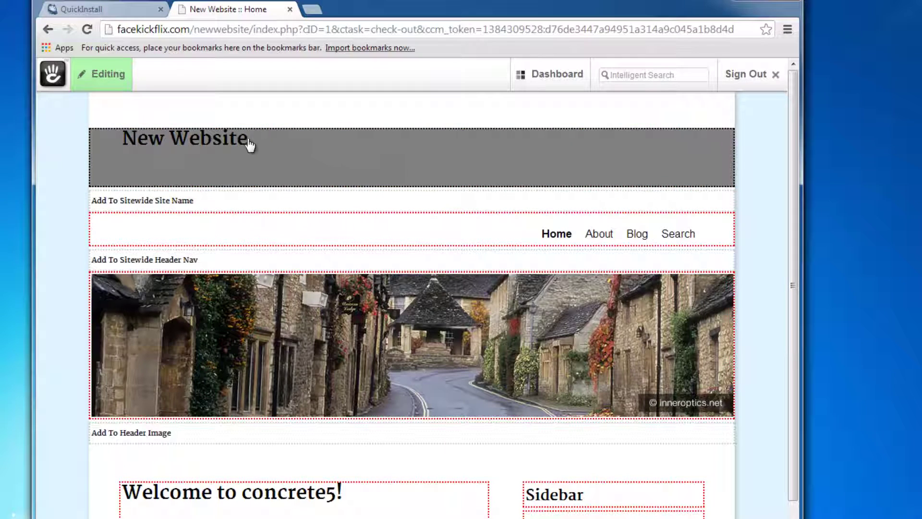
click(234, 148)
click(201, 165)
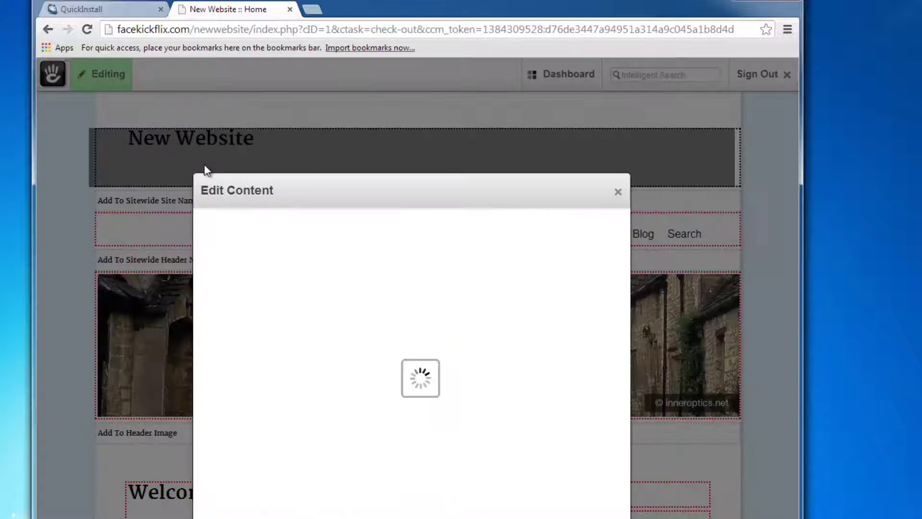
click(618, 192)
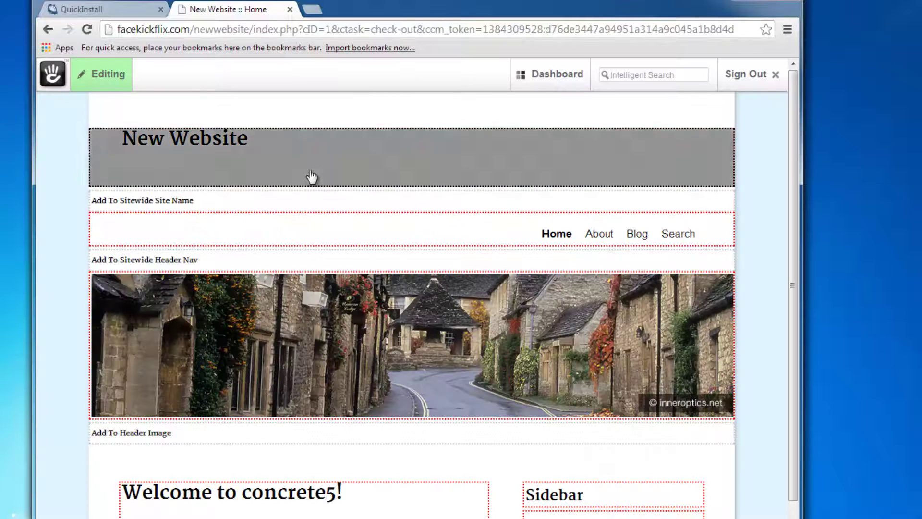
click(297, 177)
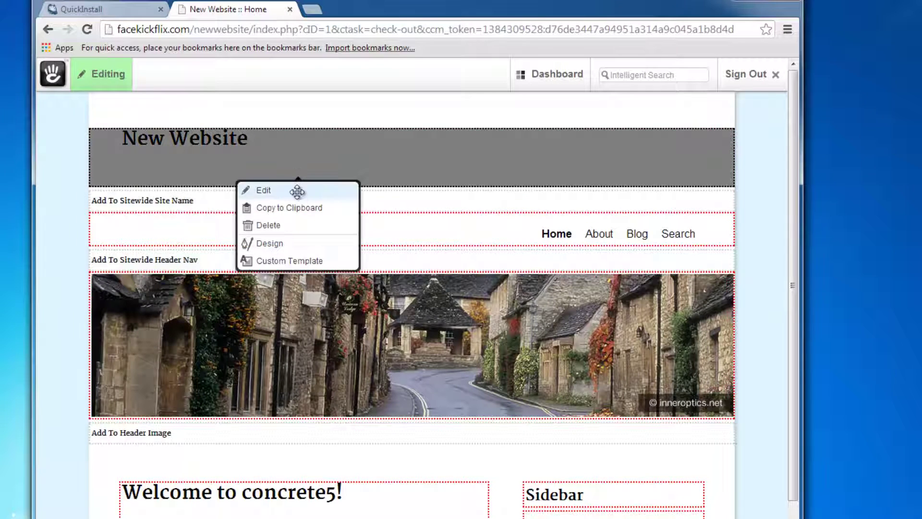
Edit the site-name block to read 'My New Concrete5 website!' as Heading 1 and save.
click(301, 189)
click(258, 393)
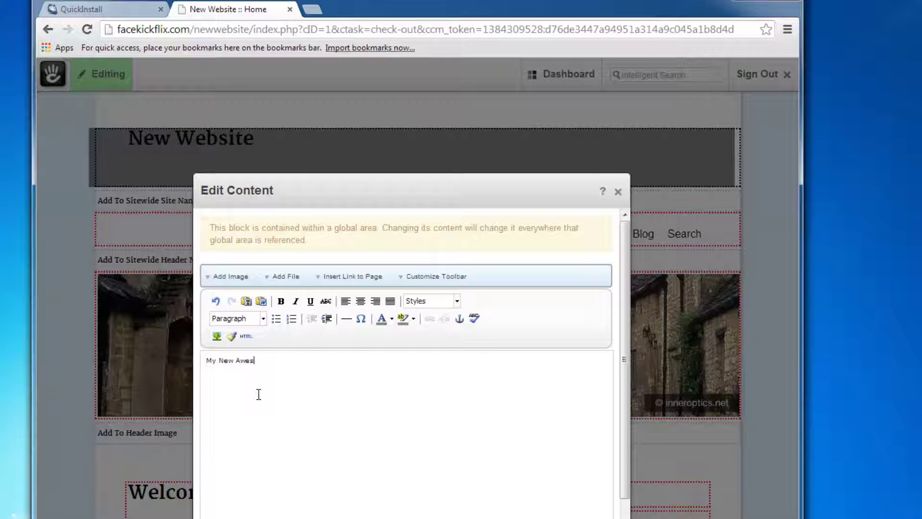
key(BackSpace)
key(BackSpace)
key(BackSpace)
key(BackSpace)
key(BackSpace)
key(BackSpace)
key(BackSpace)
key(BackSpace)
drag(307, 361, 205, 360)
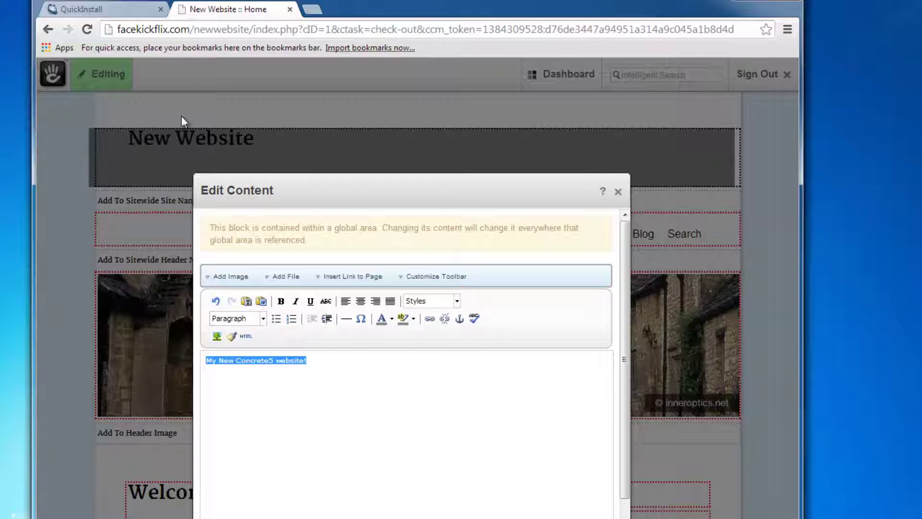
click(259, 319)
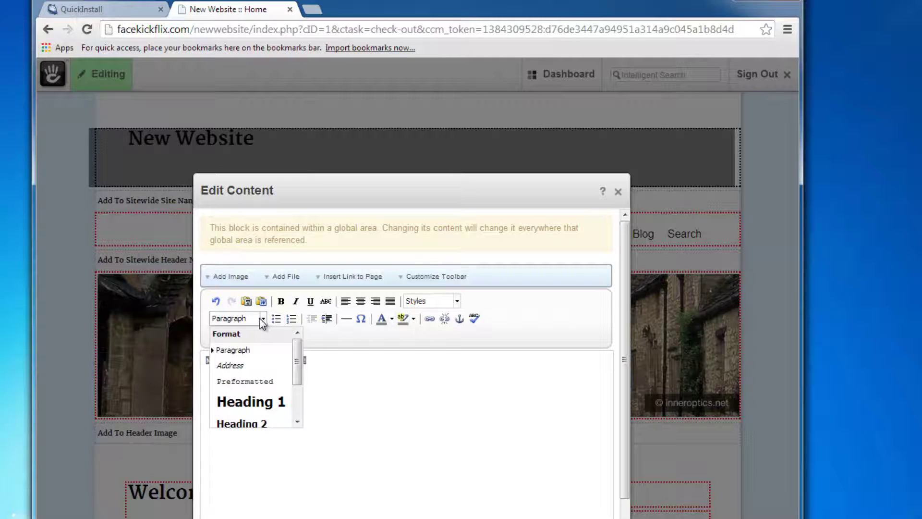
click(277, 401)
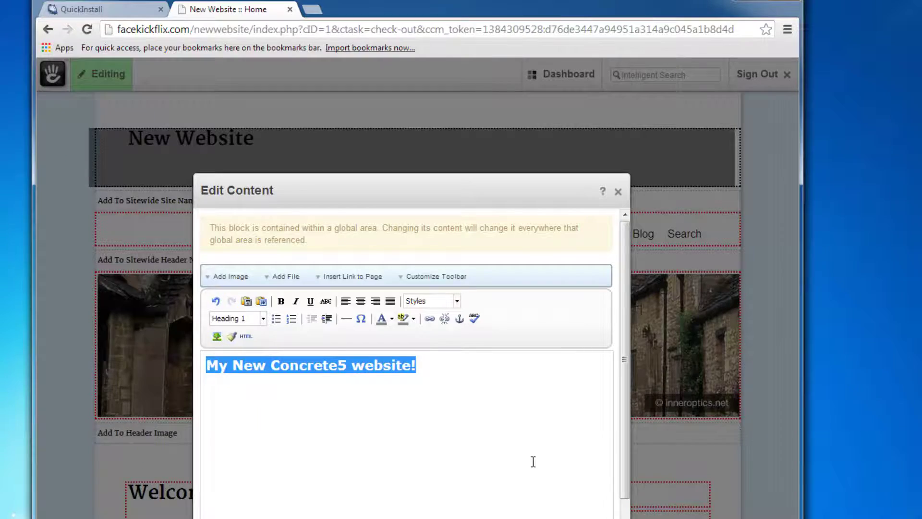
click(531, 456)
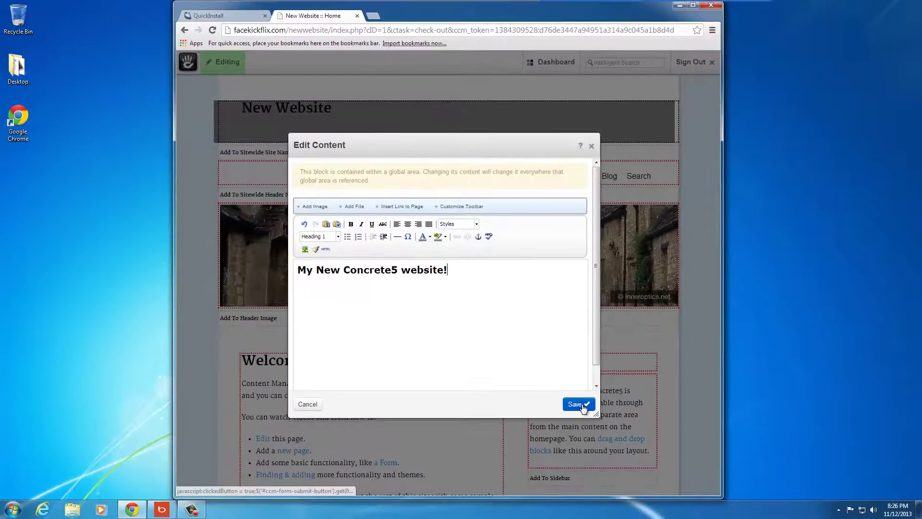
click(584, 406)
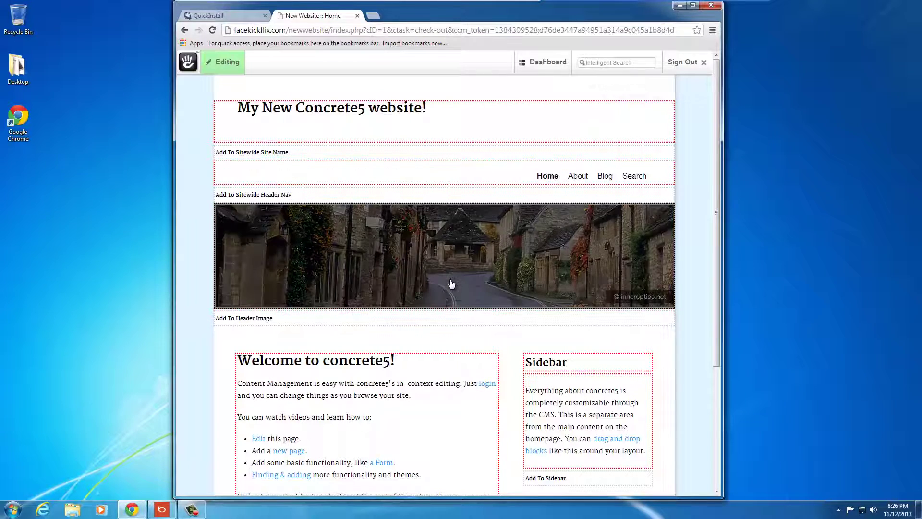
Delete all text from the 'Welcome to concrete5!' block and save it empty.
scroll(716, 184, down, 2)
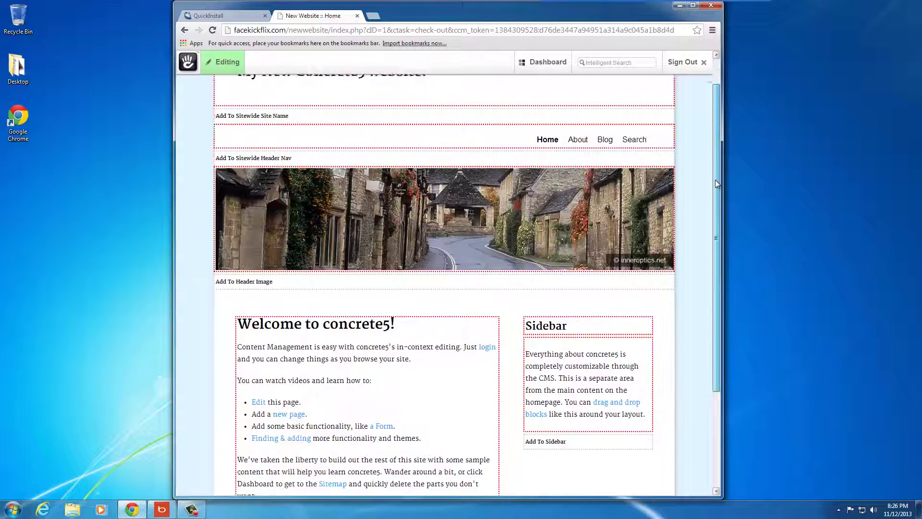
scroll(716, 184, down, 2)
scroll(715, 201, down, 1)
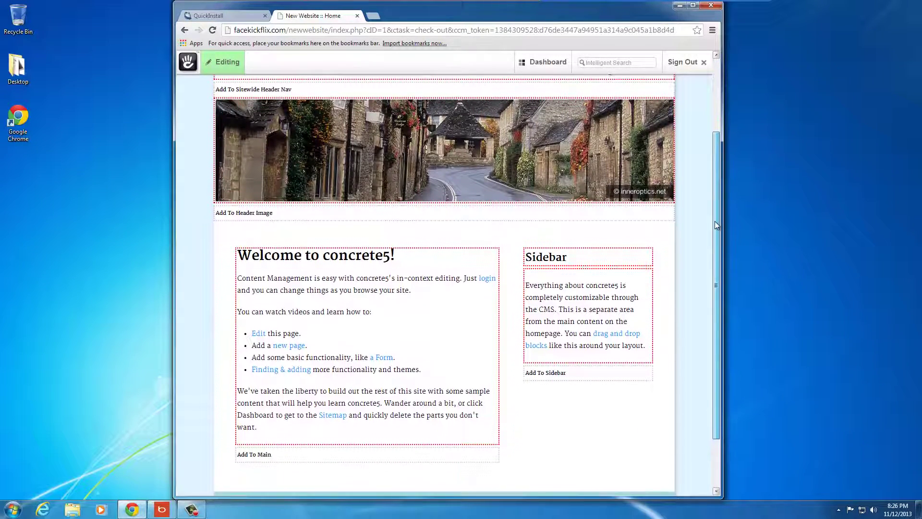
scroll(714, 223, down, 1)
scroll(679, 191, up, 4)
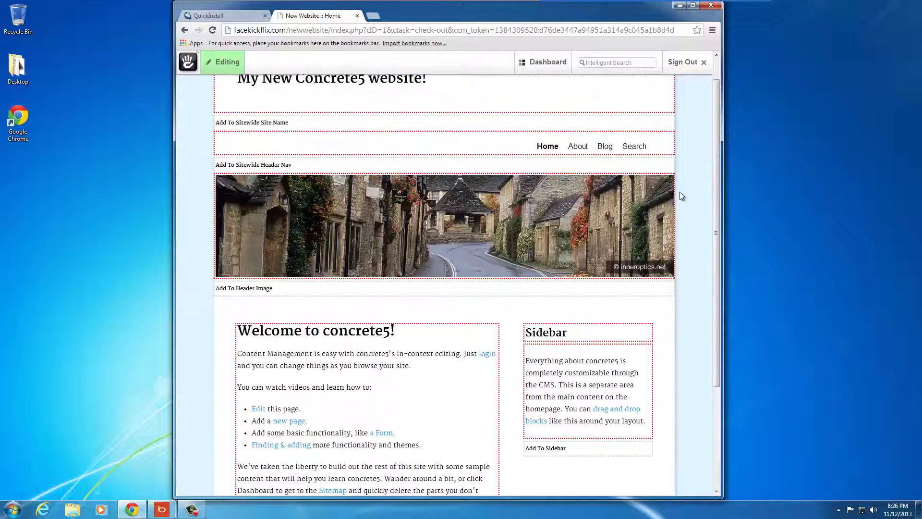
scroll(685, 197, down, 1)
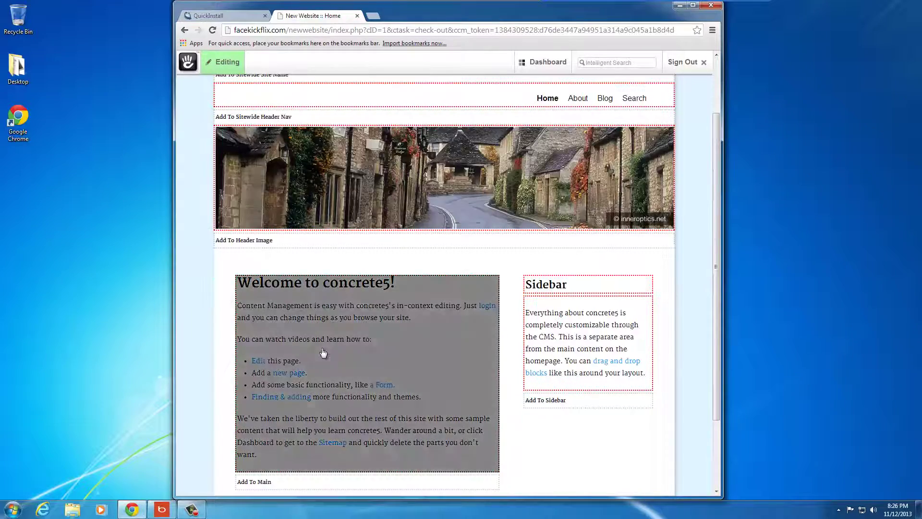
scroll(350, 304, down, 2)
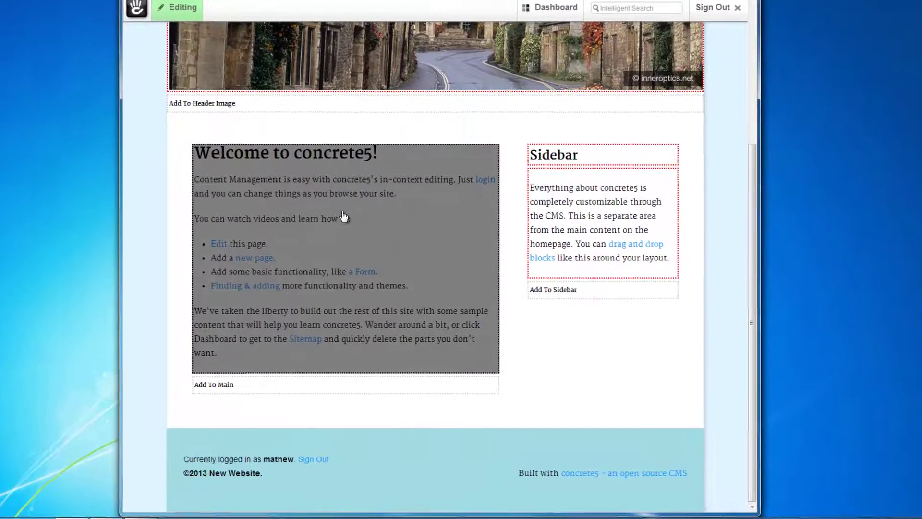
click(365, 241)
click(306, 221)
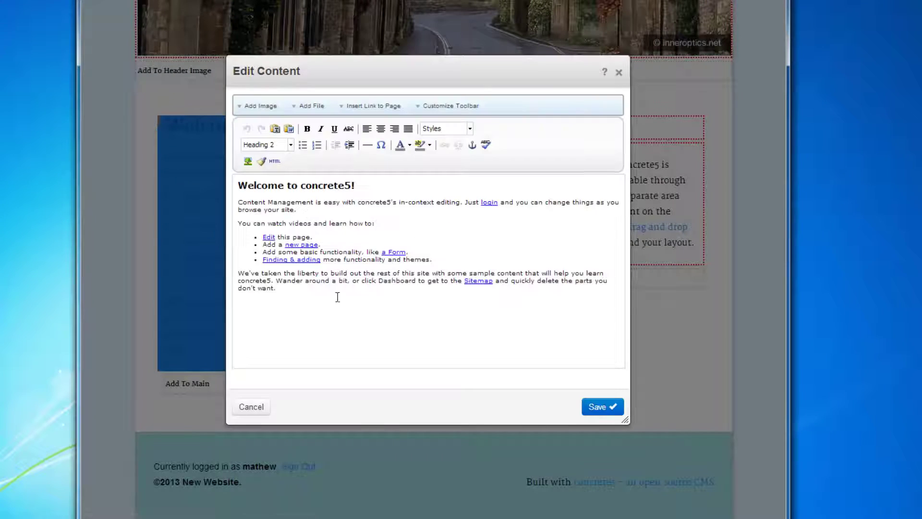
key(ctrl+a)
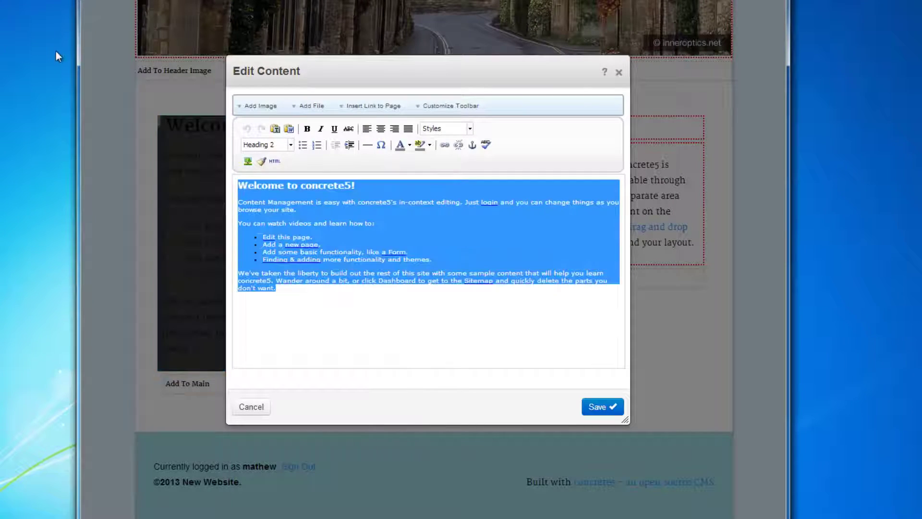
key(Delete)
click(609, 407)
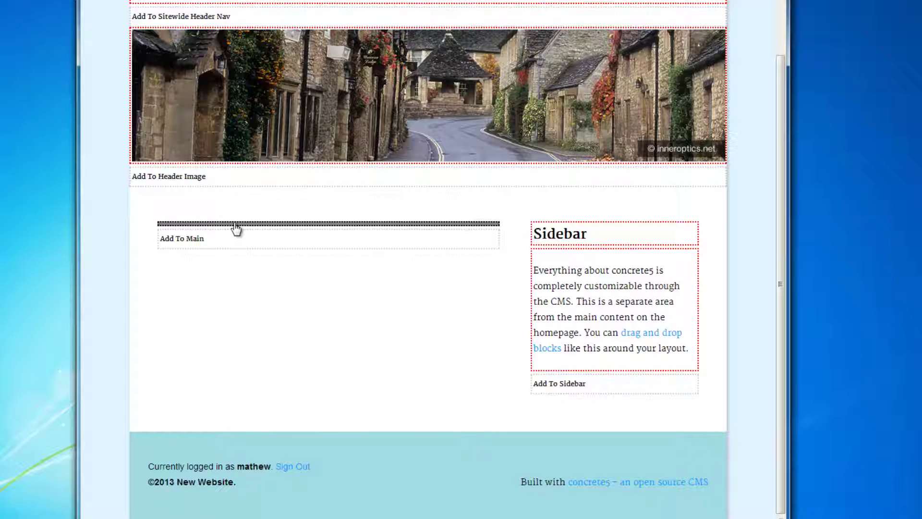
Open the Main area's add-block list, then close it without adding anything.
click(262, 246)
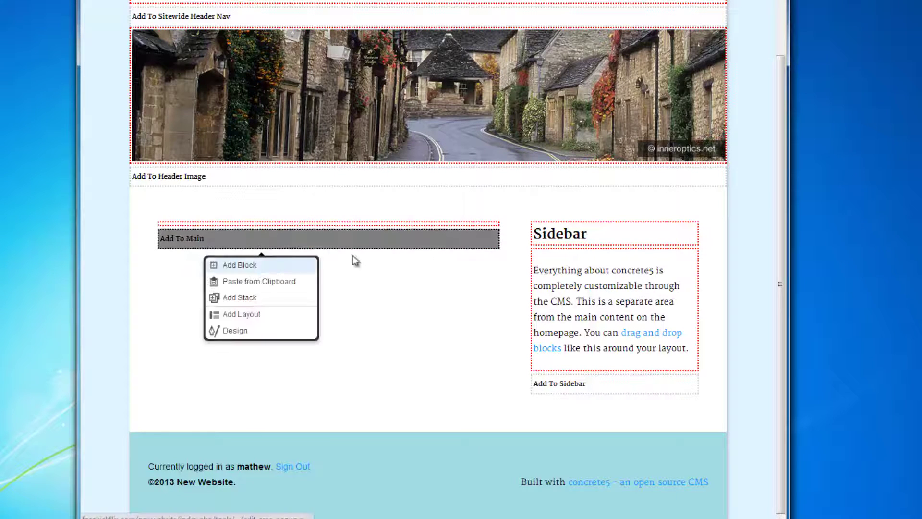
click(447, 285)
click(286, 244)
click(286, 264)
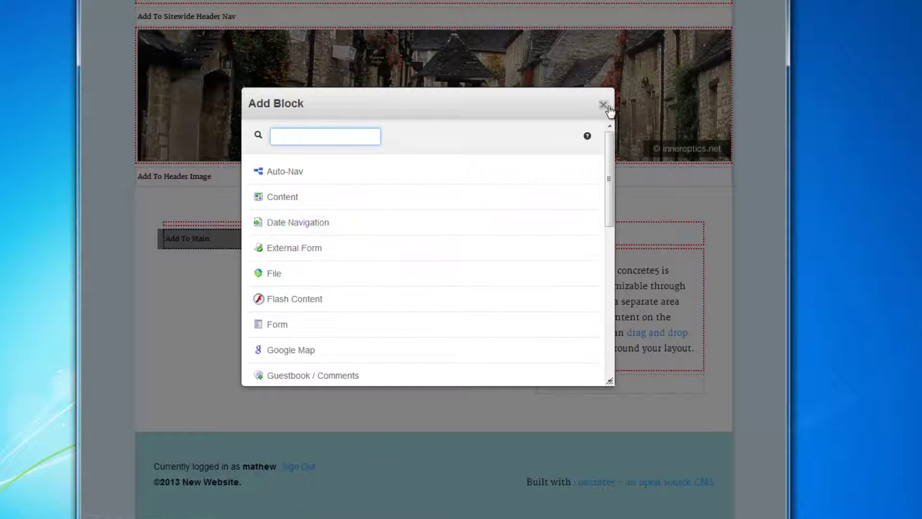
click(604, 104)
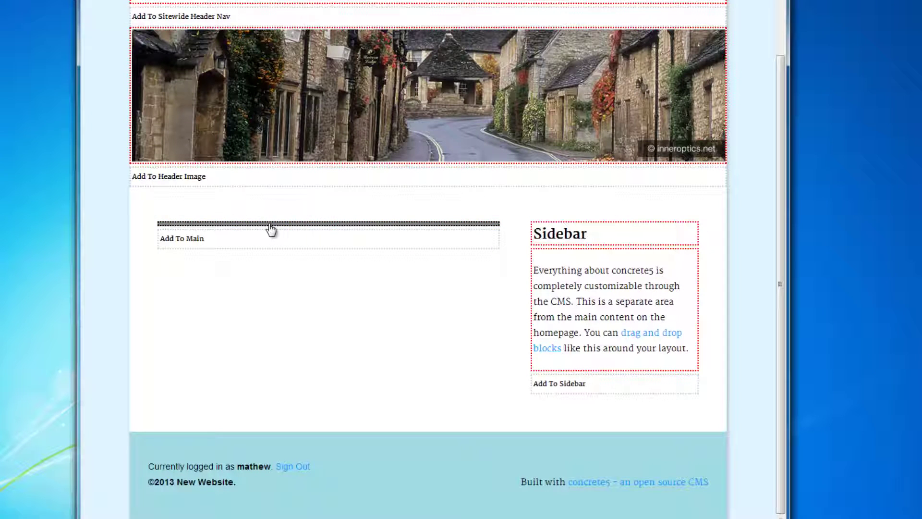
Format the 'Welcome to my site!' text block as Heading 1 and save it.
click(316, 230)
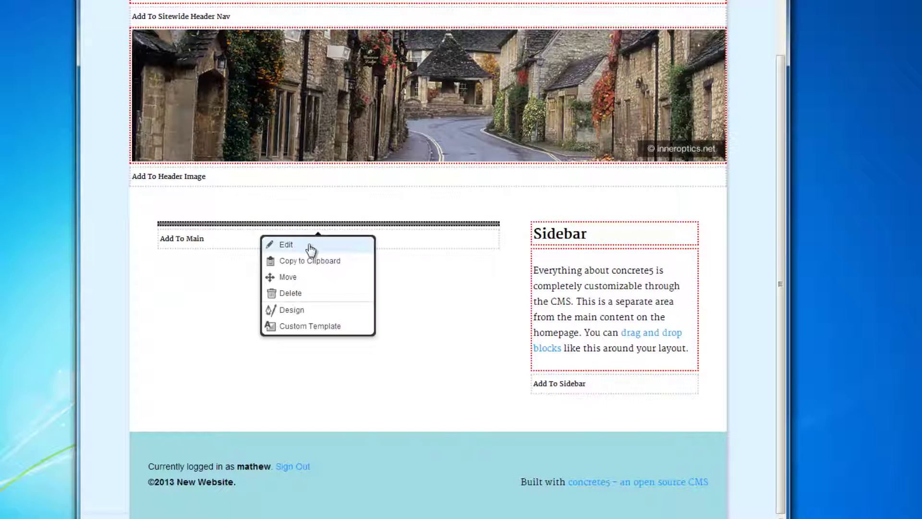
click(309, 246)
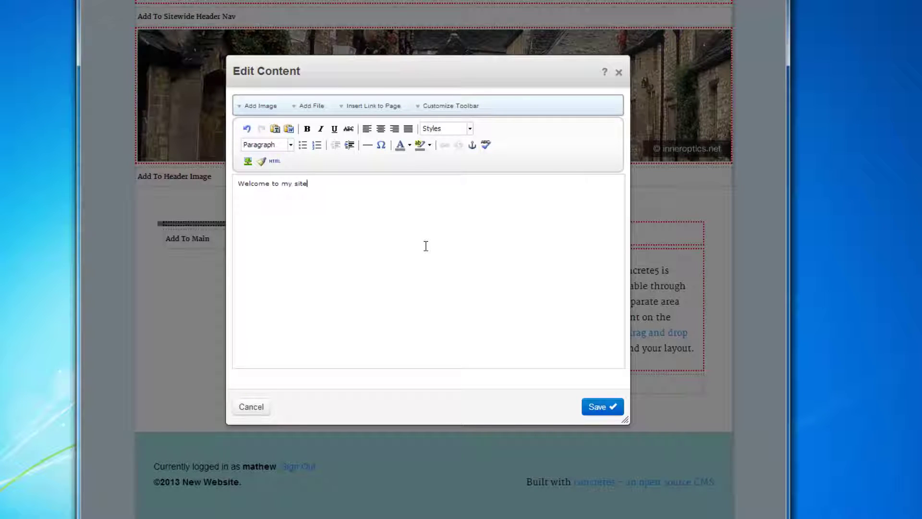
key(ctrl+a)
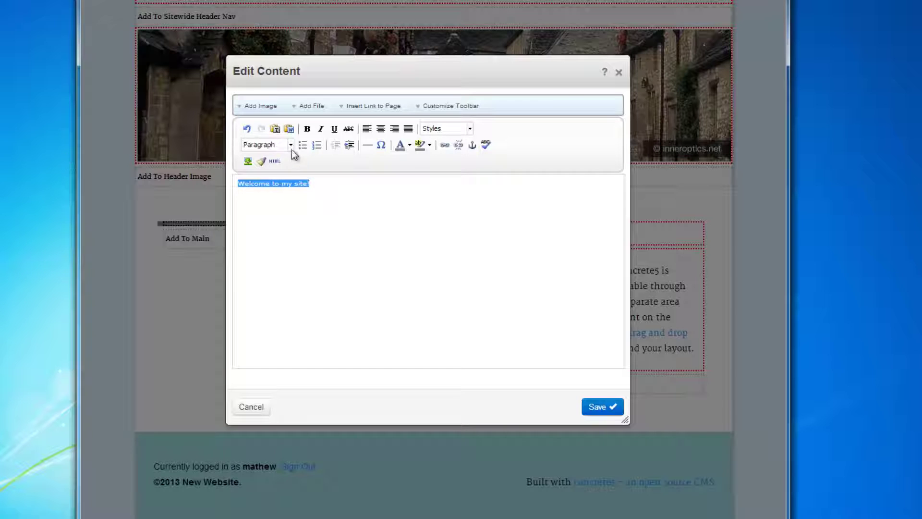
click(291, 145)
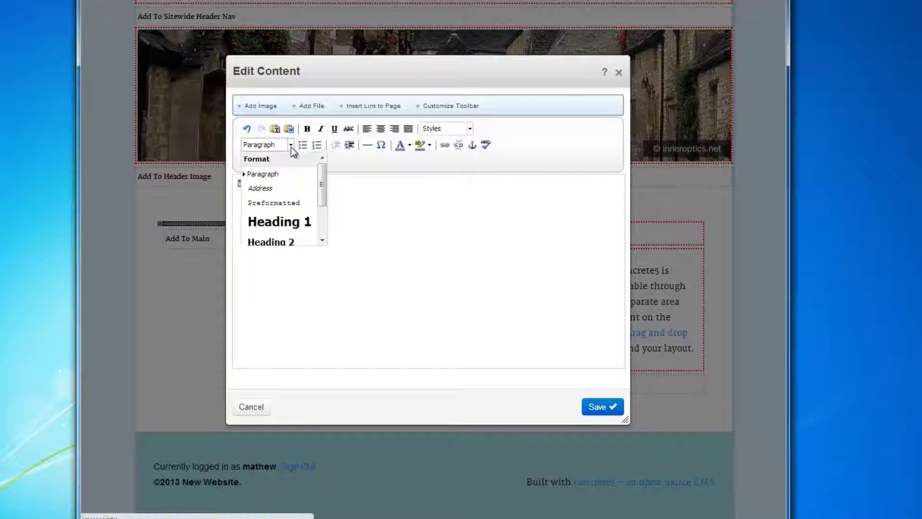
click(288, 224)
click(607, 406)
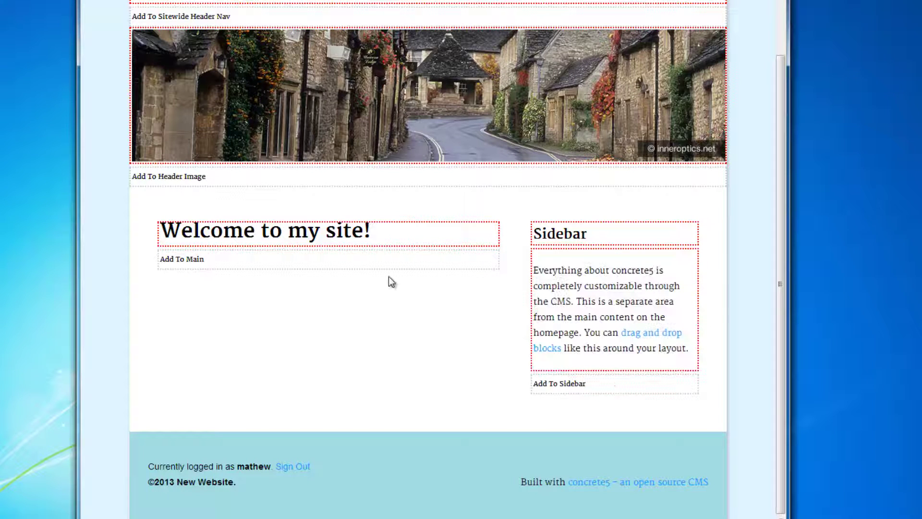
Add a Content block reading 'This is my new concrete5 website. I hope you like it!'.
click(201, 268)
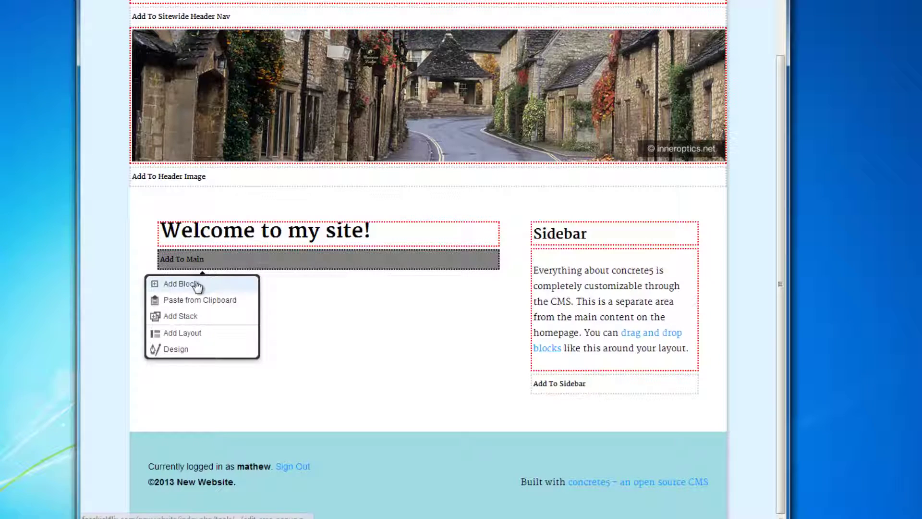
click(191, 287)
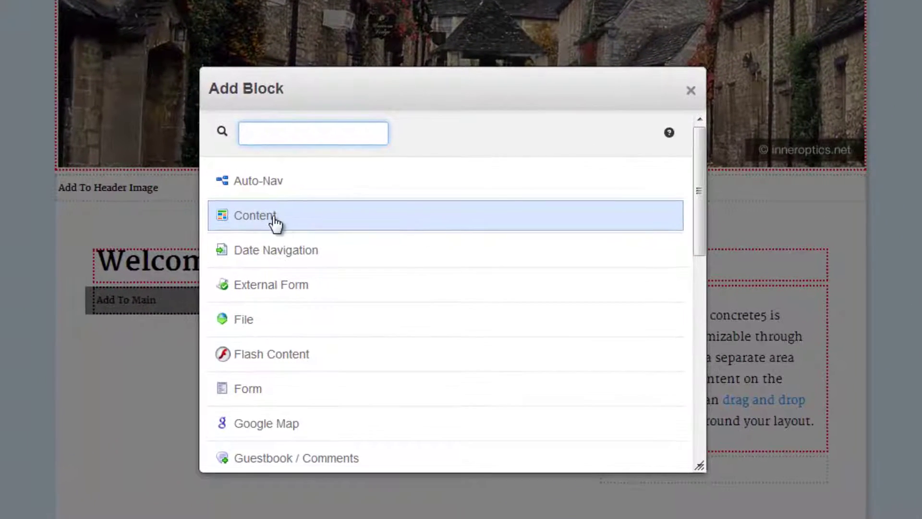
click(272, 214)
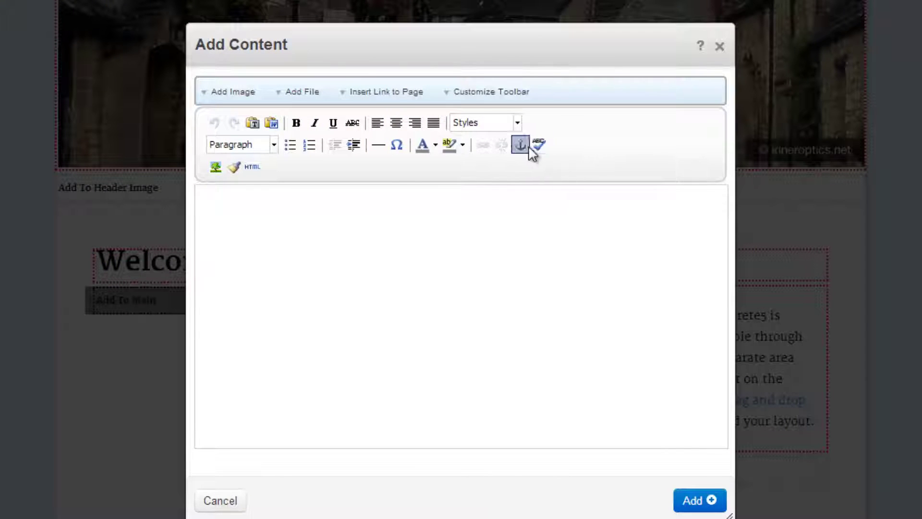
click(253, 167)
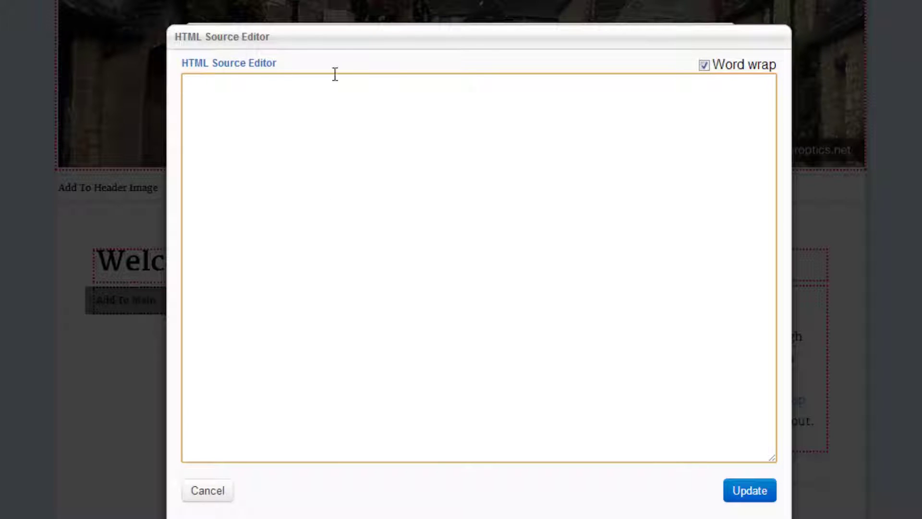
click(214, 491)
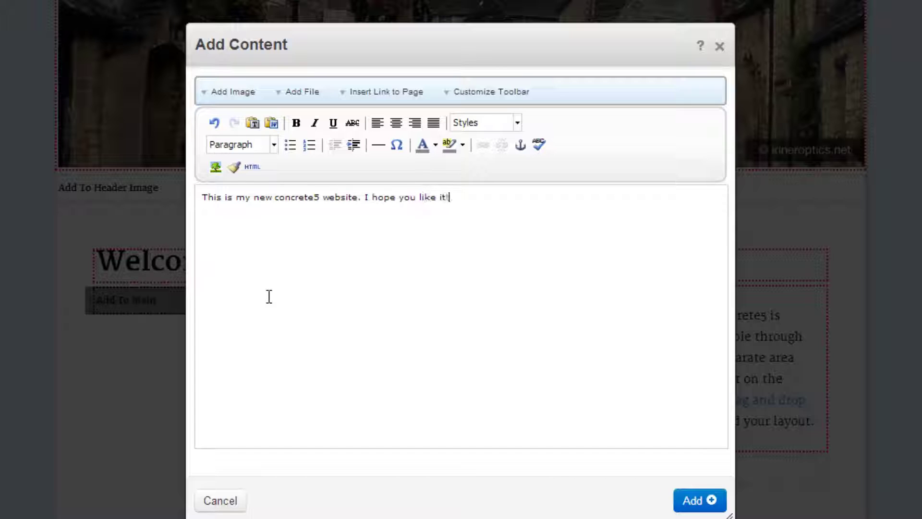
click(699, 500)
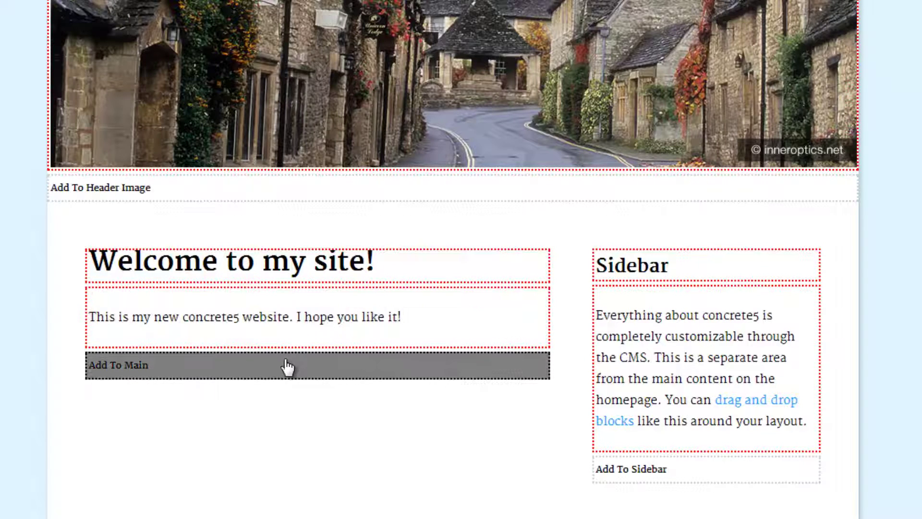
click(287, 367)
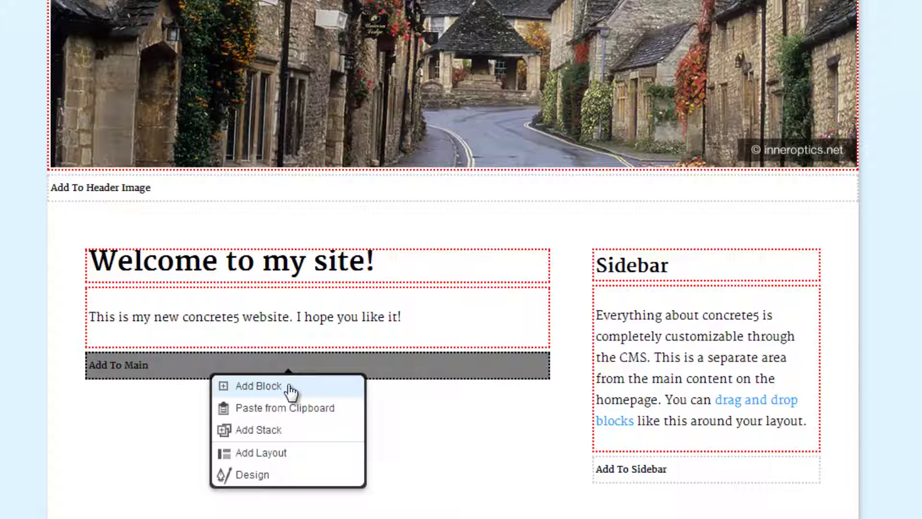
click(493, 403)
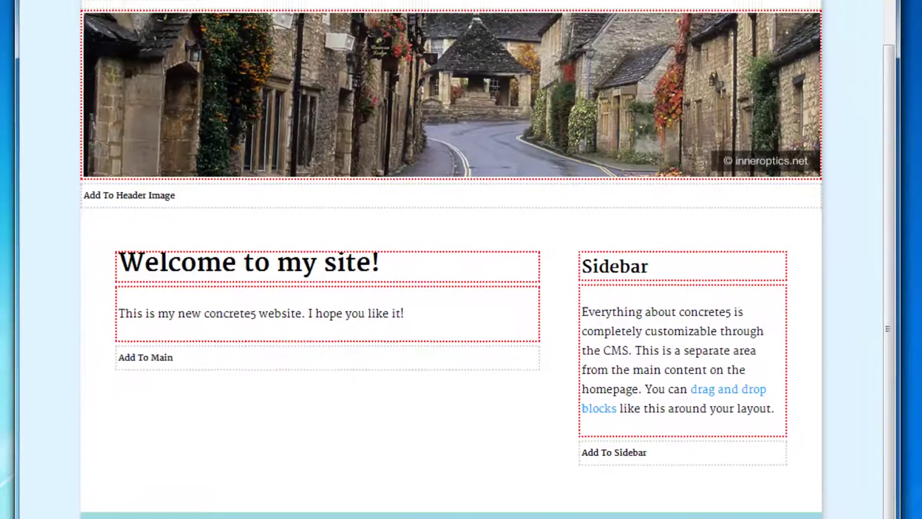
Open youtube.com in a new tab and go to the AirDrop iOS 7 song-sharing video.
key(ctrl+t)
text(y)
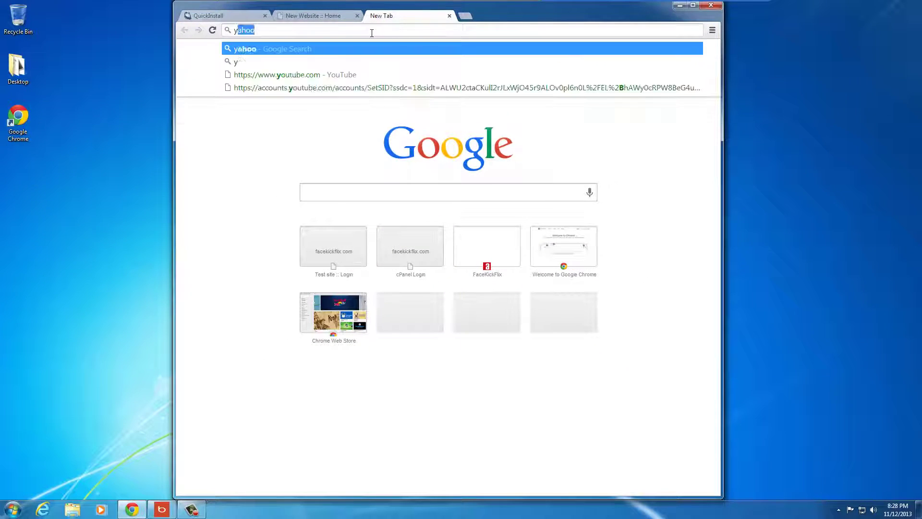
text(outube.com)
key(Return)
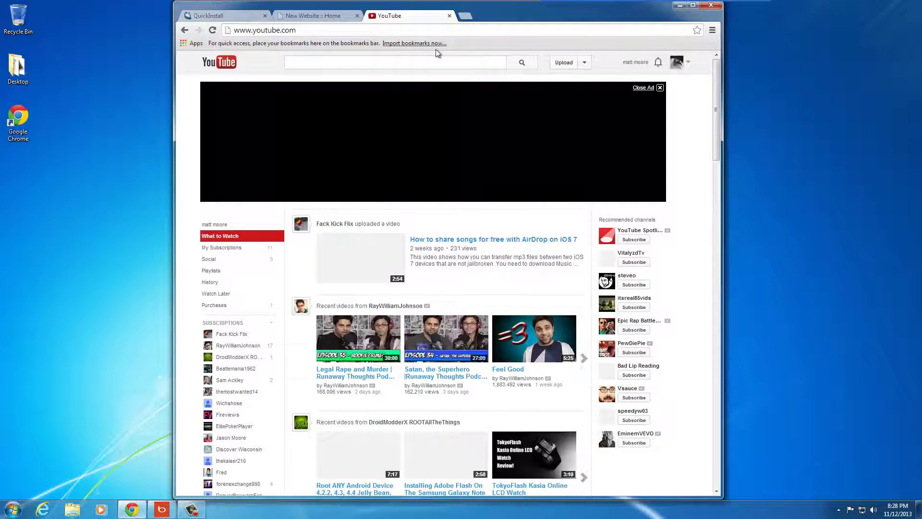
click(451, 241)
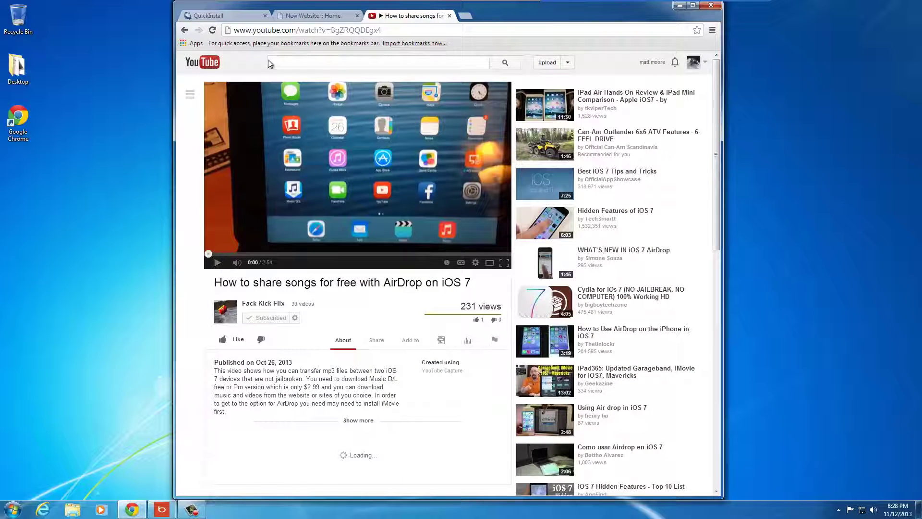
Copy the video's web address from the address bar.
click(312, 29)
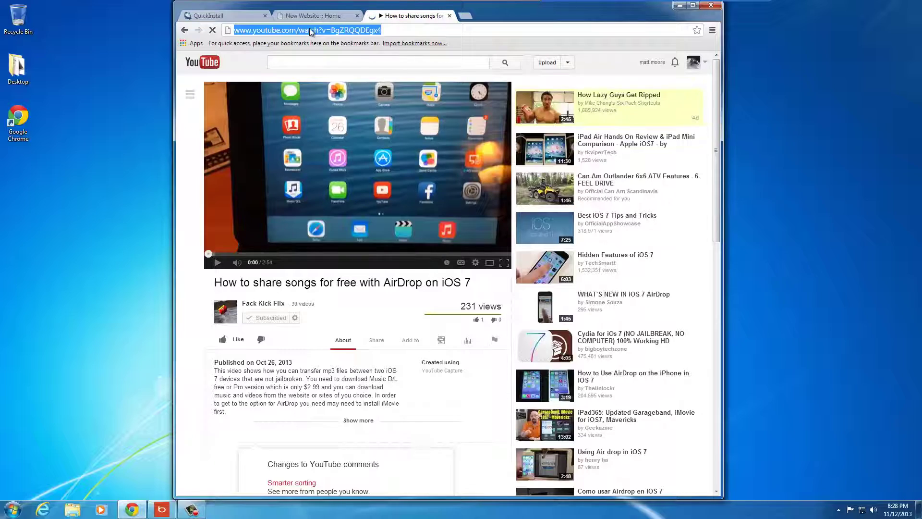
right_click(309, 30)
click(345, 60)
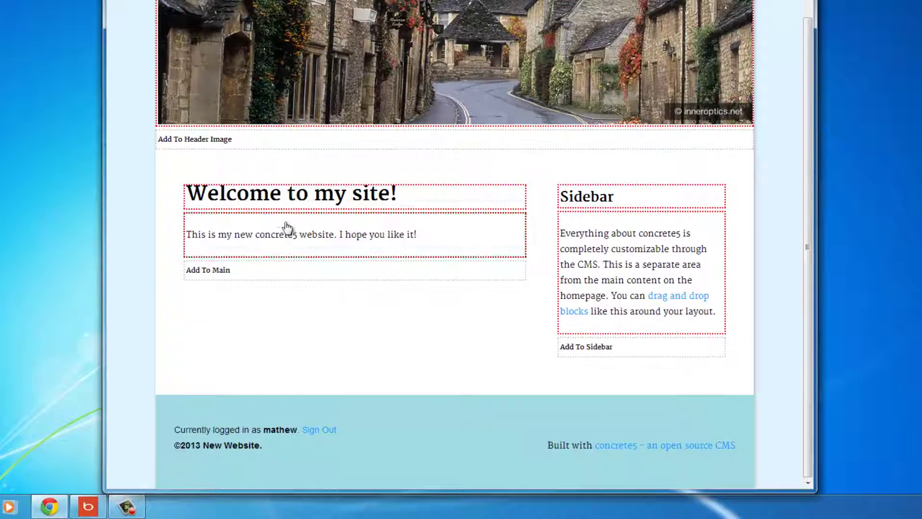
click(277, 281)
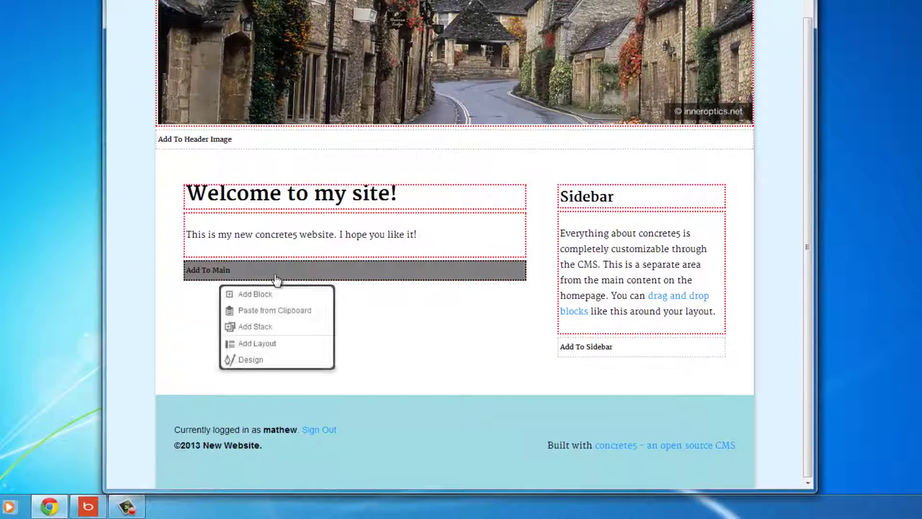
Add a YouTube Video block with the pasted URL, title 'Some Video' and the iFrame player.
click(261, 300)
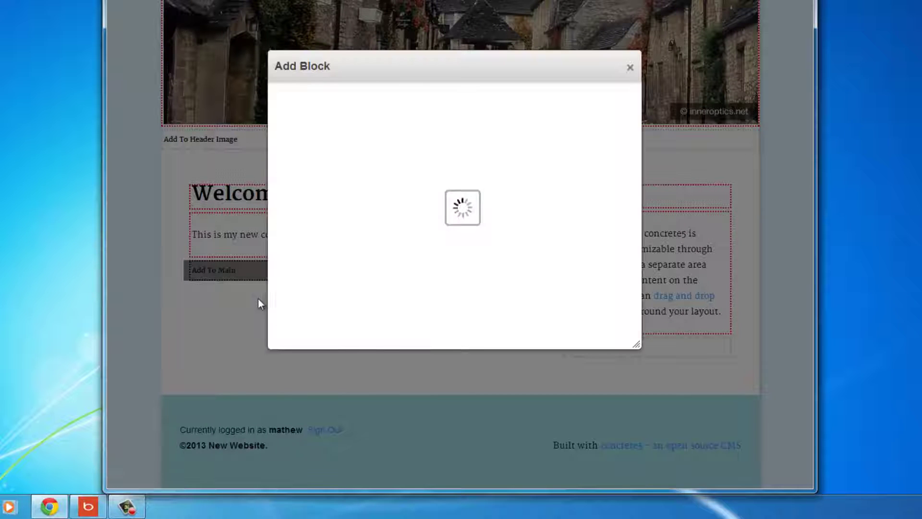
scroll(371, 239, down, 2)
scroll(371, 238, down, 4)
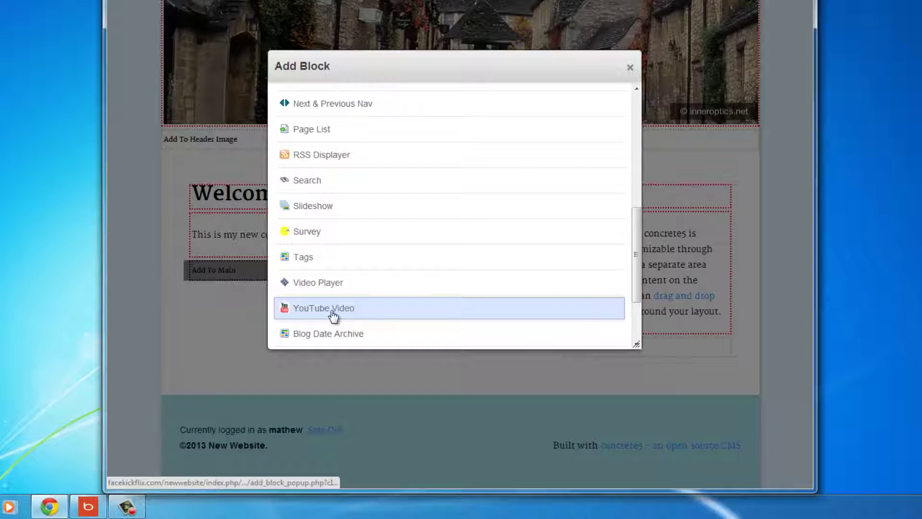
click(317, 310)
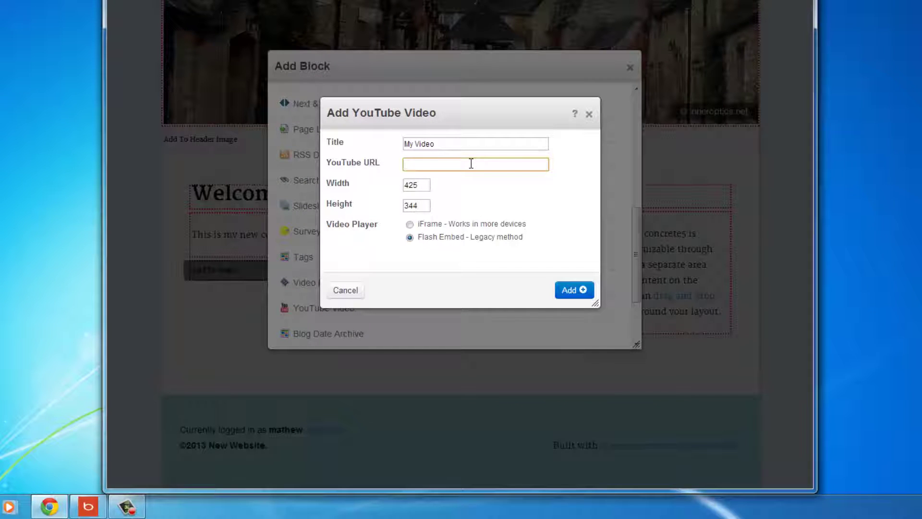
key(ctrl+v)
drag(453, 145, 323, 145)
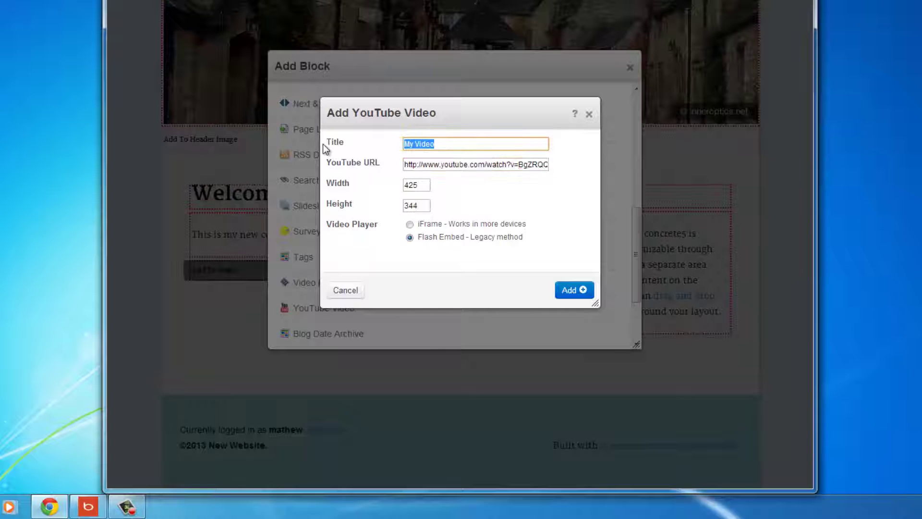
text(Some Video)
click(411, 224)
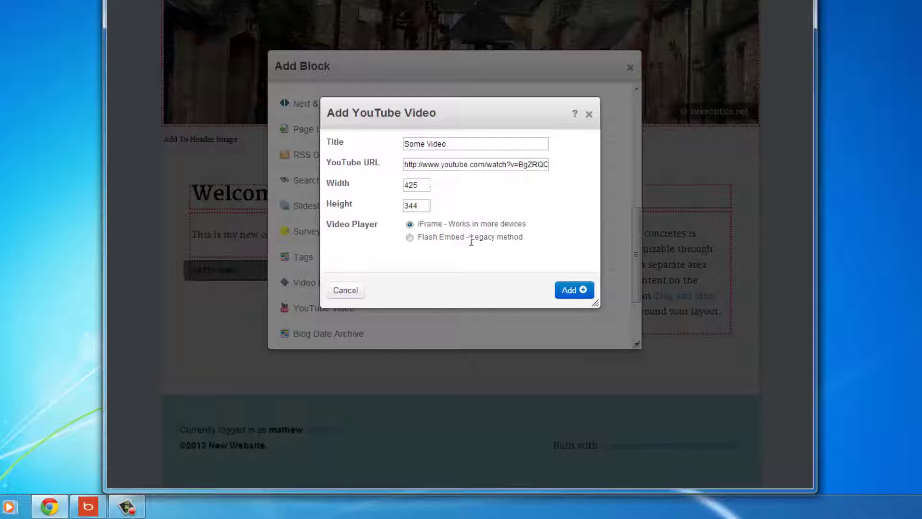
click(579, 291)
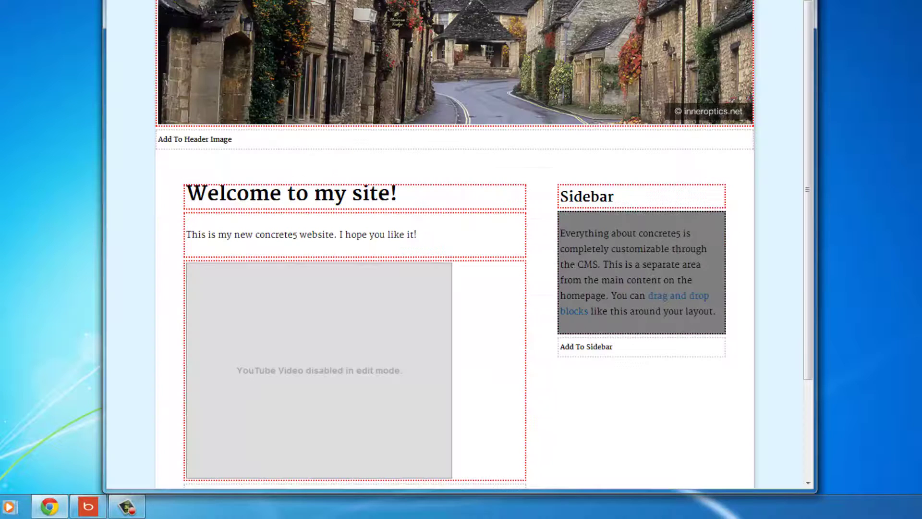
Change the video block's width from 425 to 475 and save it.
scroll(481, 265, down, 1)
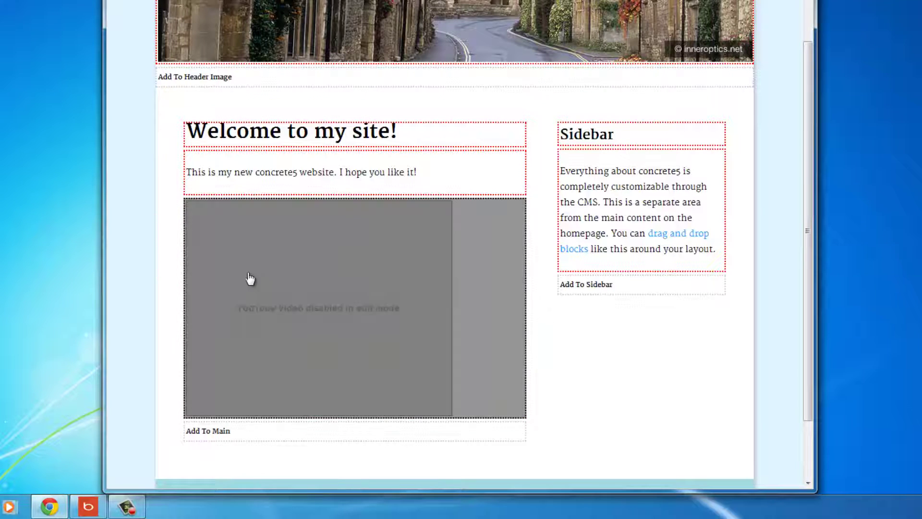
click(471, 249)
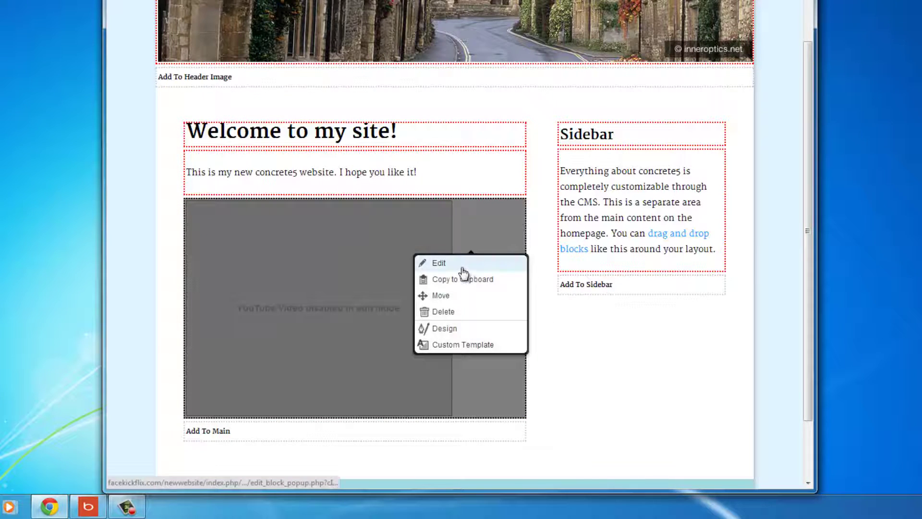
click(462, 264)
drag(423, 185, 385, 182)
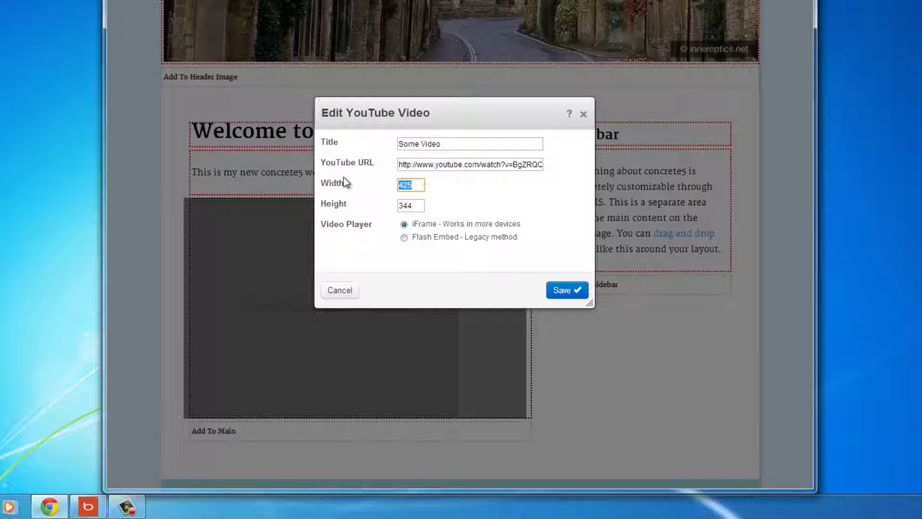
text(47)
click(421, 207)
click(578, 294)
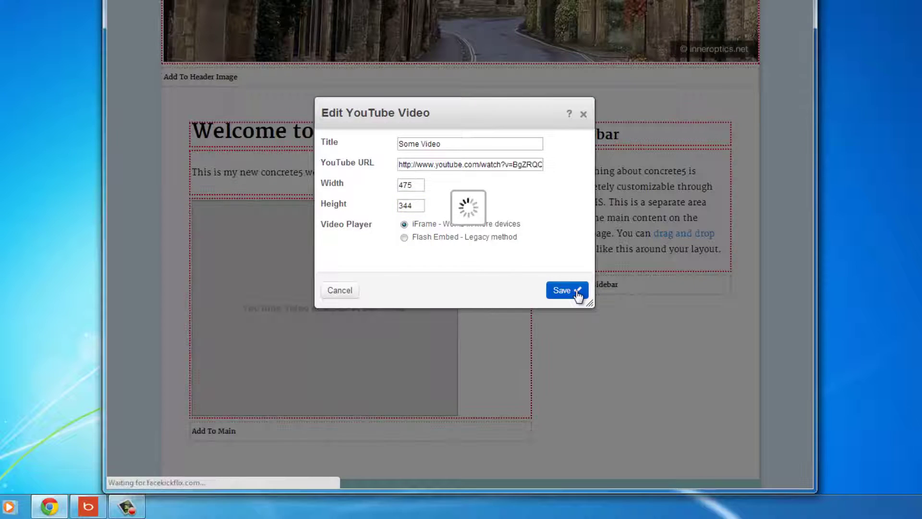
Edit the video block again and save it with width 525.
click(452, 284)
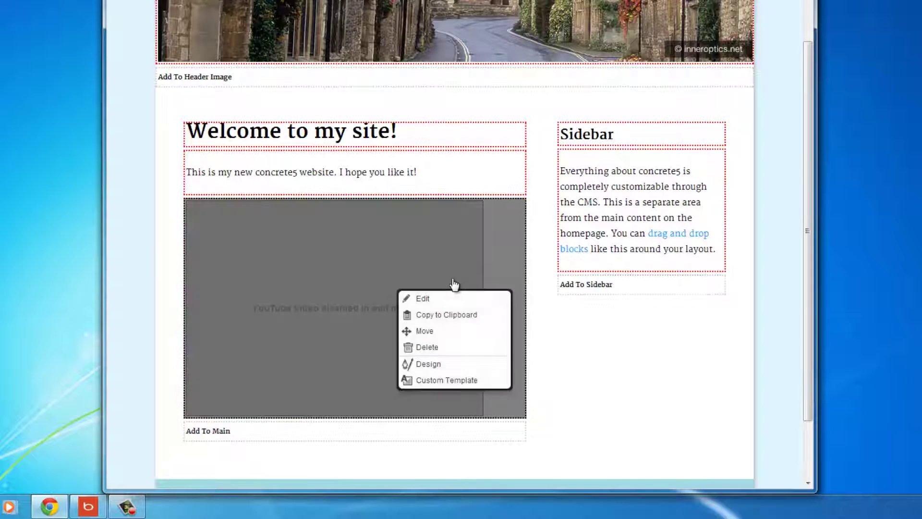
click(436, 297)
double_click(421, 187)
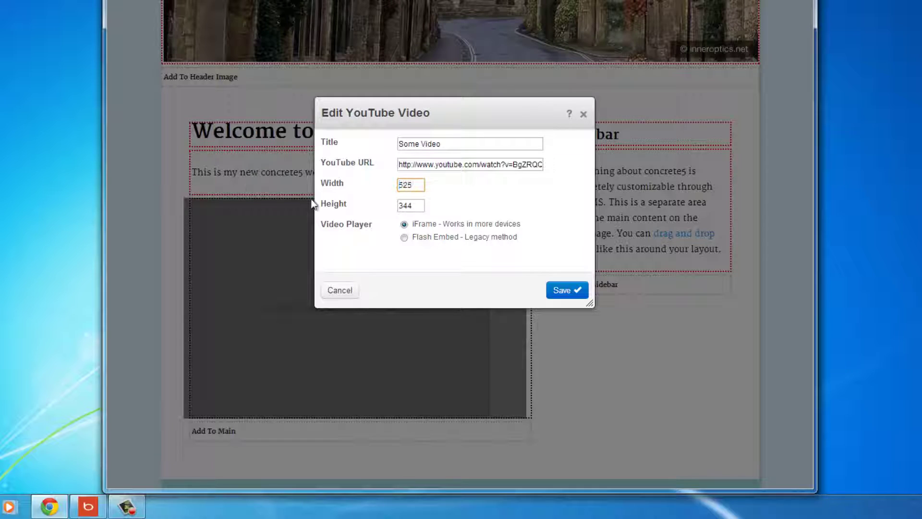
click(575, 291)
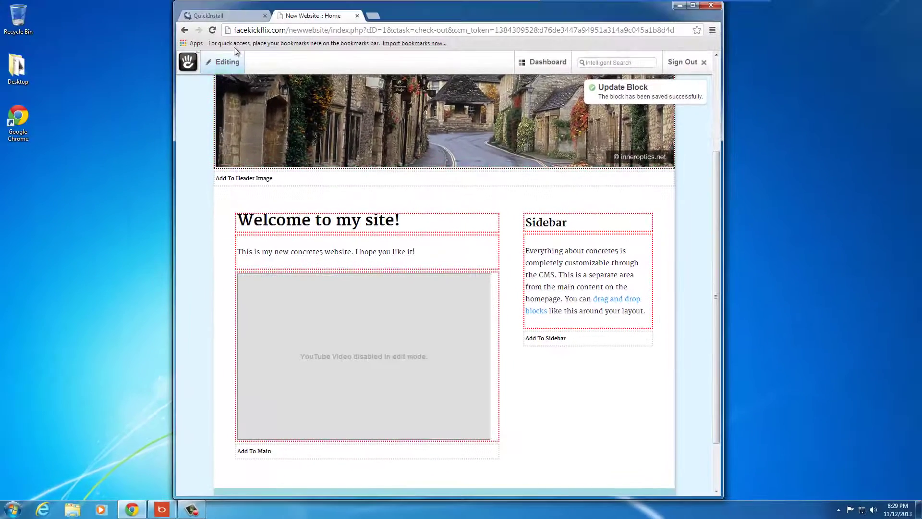
Publish the home page edits, then play and pause the embedded AirDrop video.
click(215, 34)
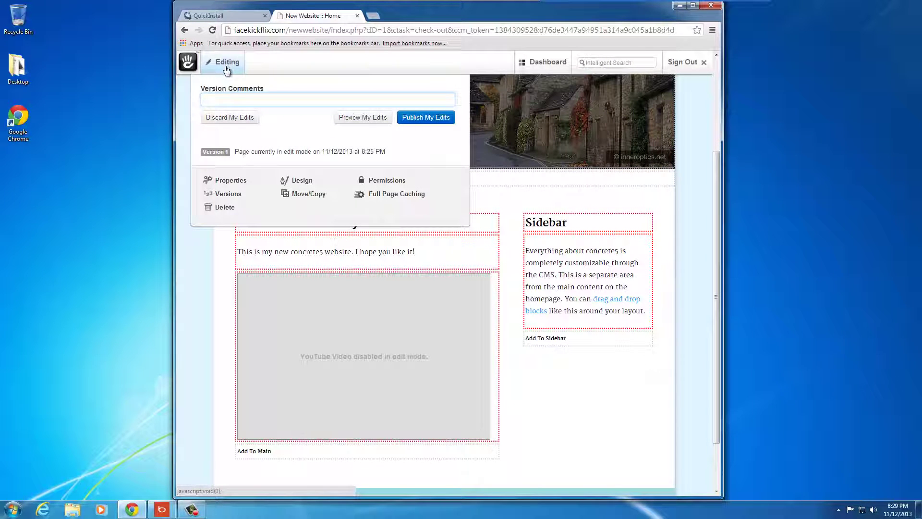
click(422, 118)
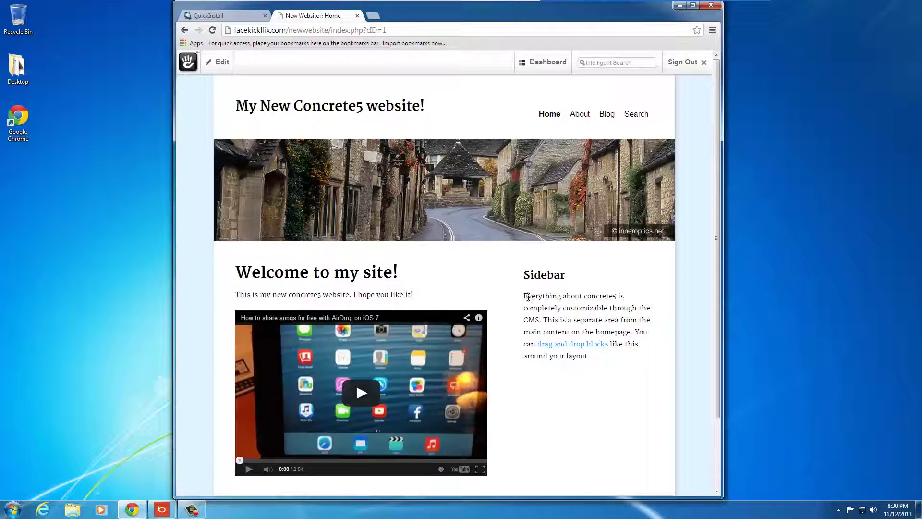
scroll(528, 297, down, 3)
click(363, 307)
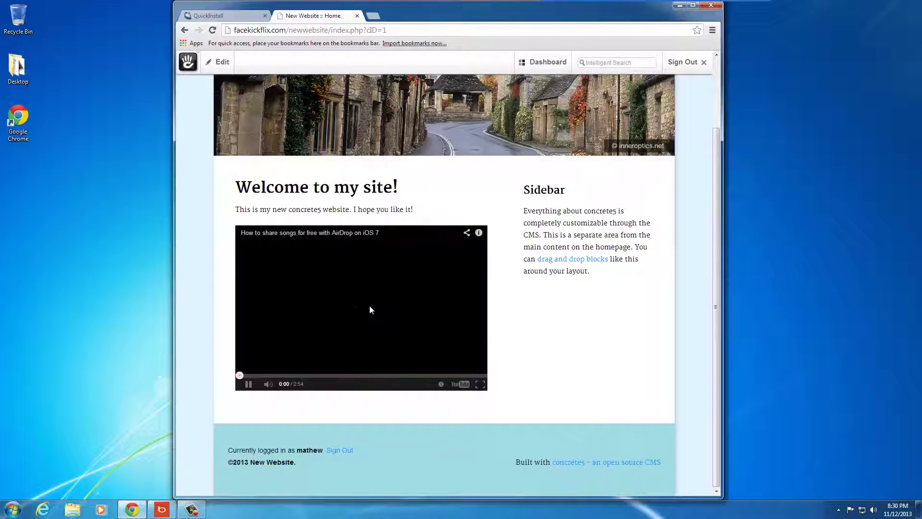
click(249, 386)
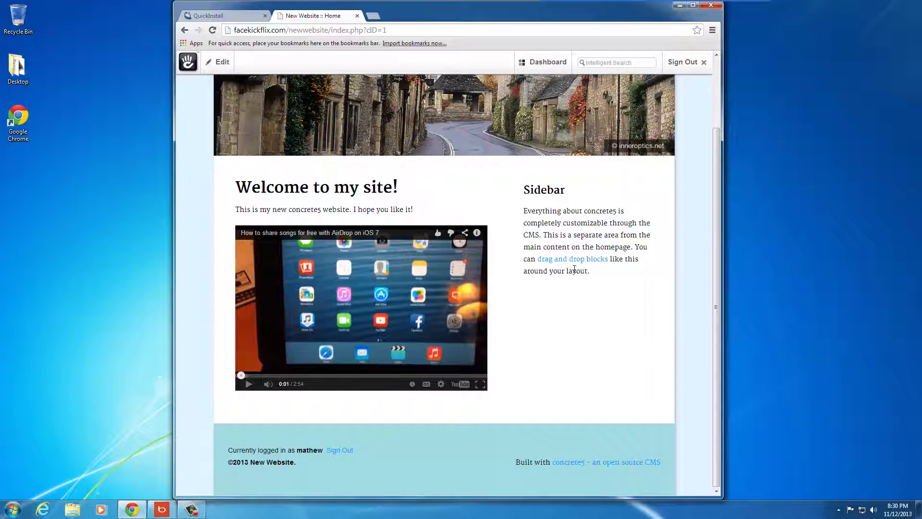
scroll(572, 317, up, 2)
scroll(581, 320, down, 2)
scroll(586, 321, up, 2)
scroll(603, 195, down, 2)
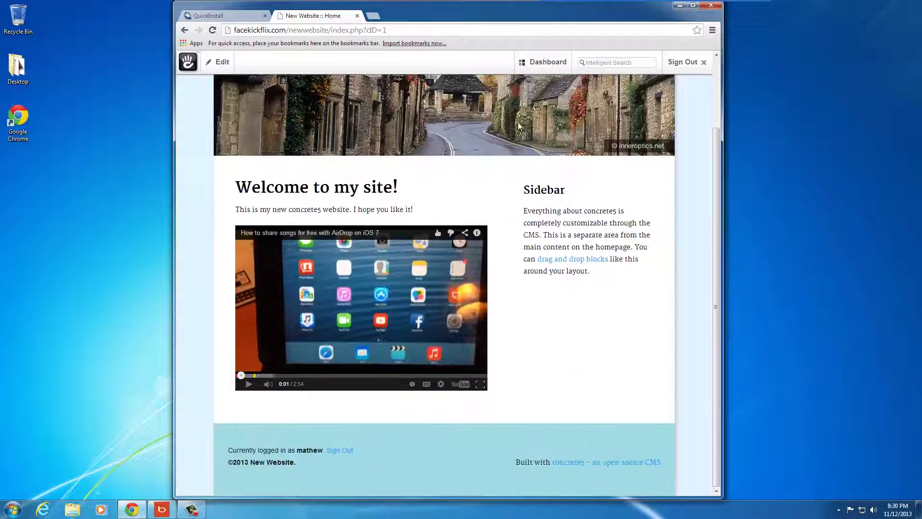
scroll(576, 144, up, 2)
mouse_move(537, 68)
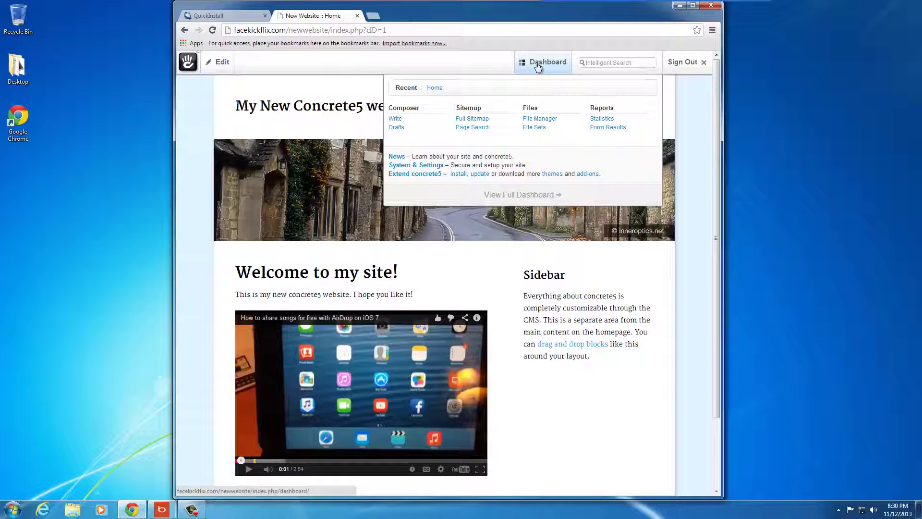
Go from the Dashboard to the Themes list and customise Greek Yogurt.
click(539, 67)
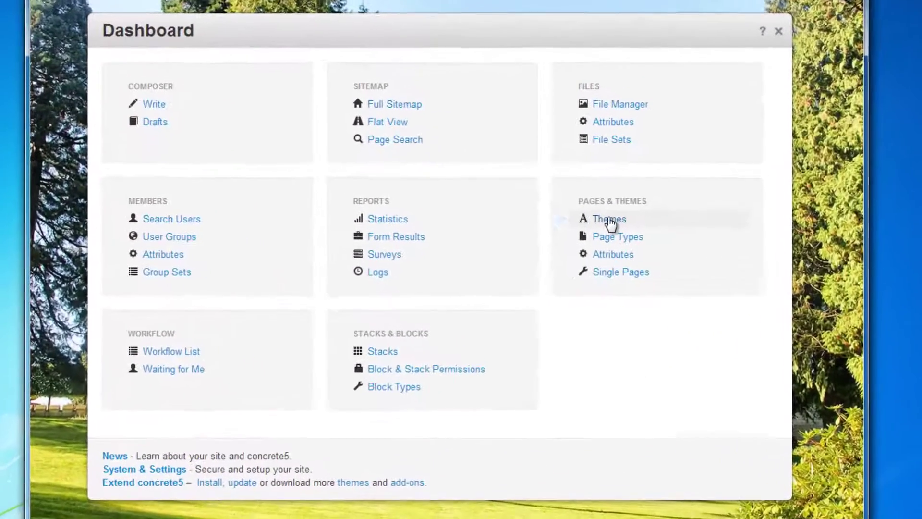
click(612, 219)
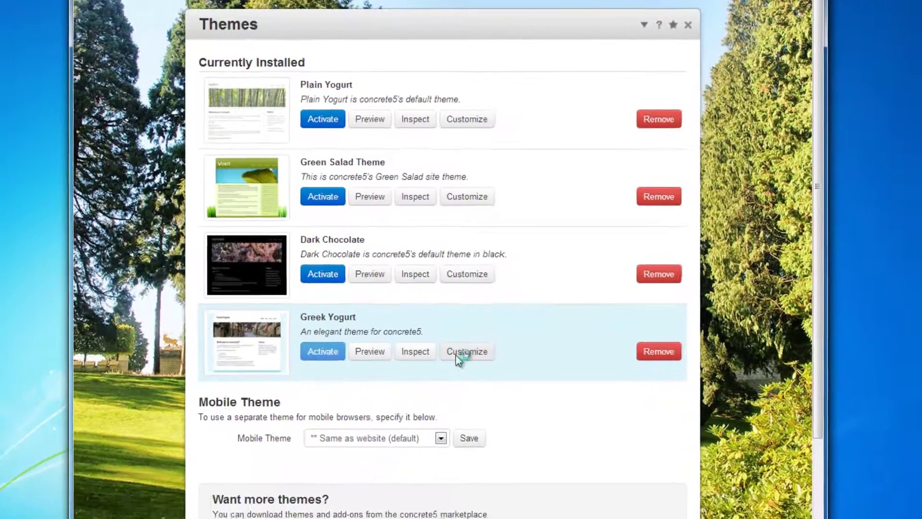
click(456, 402)
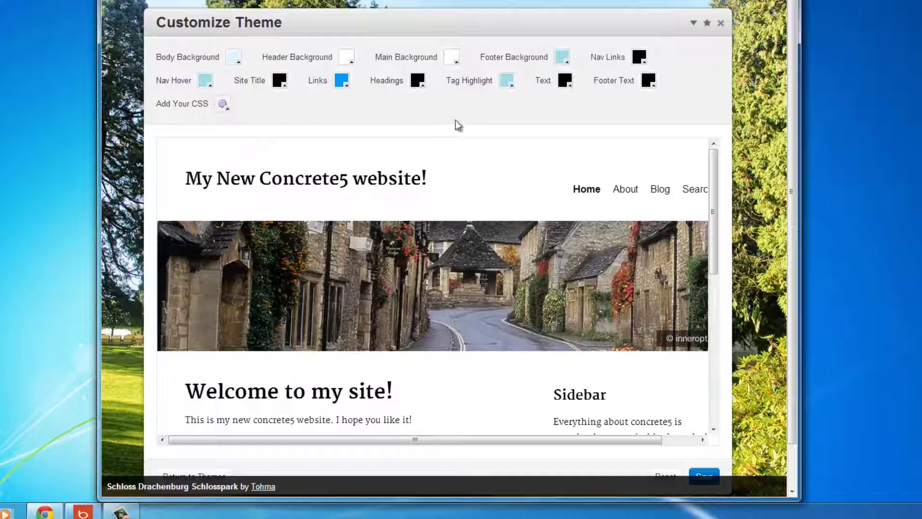
Set the Body Background to dark teal and the Footer Background to black.
click(238, 65)
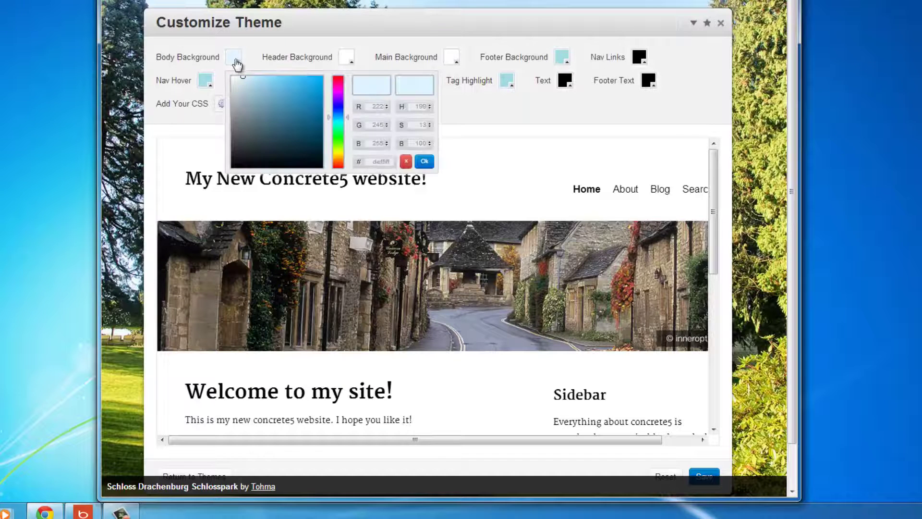
mouse_move(254, 90)
mouse_down()
mouse_move(273, 110)
mouse_move(319, 122)
mouse_up()
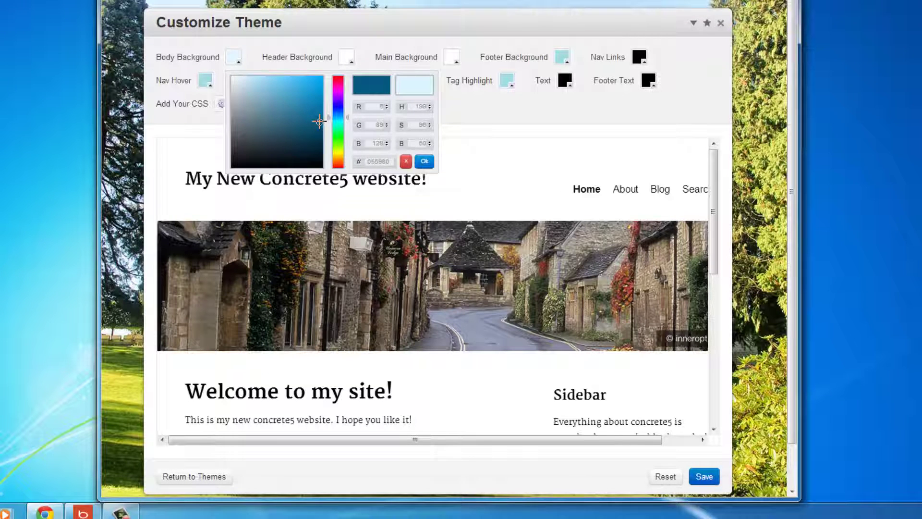
click(423, 161)
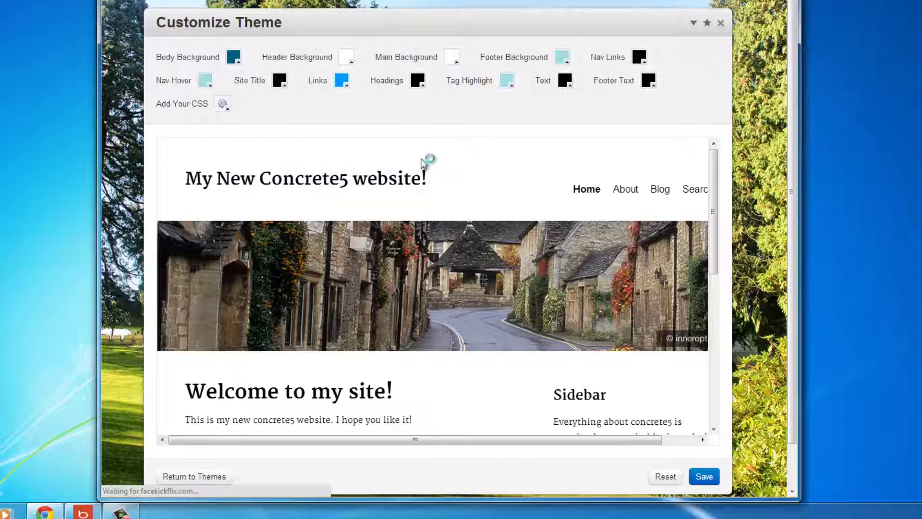
scroll(408, 275, down, 8)
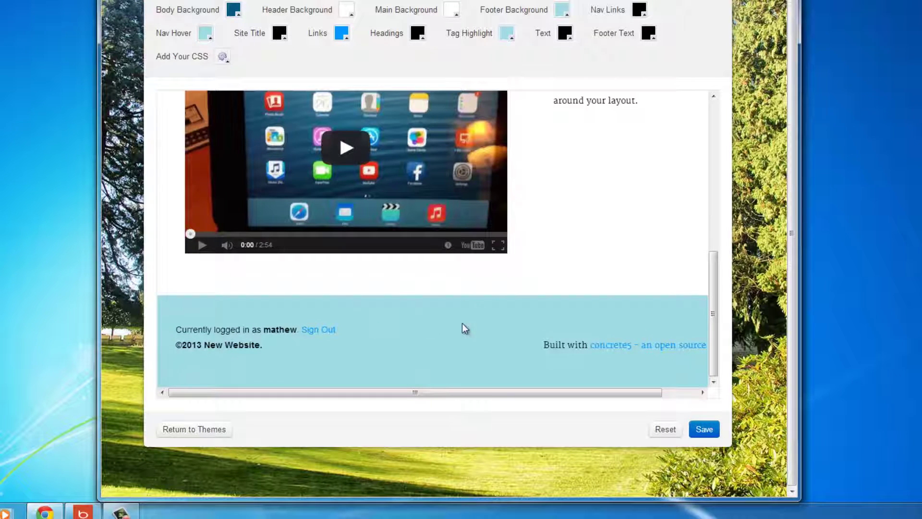
click(562, 10)
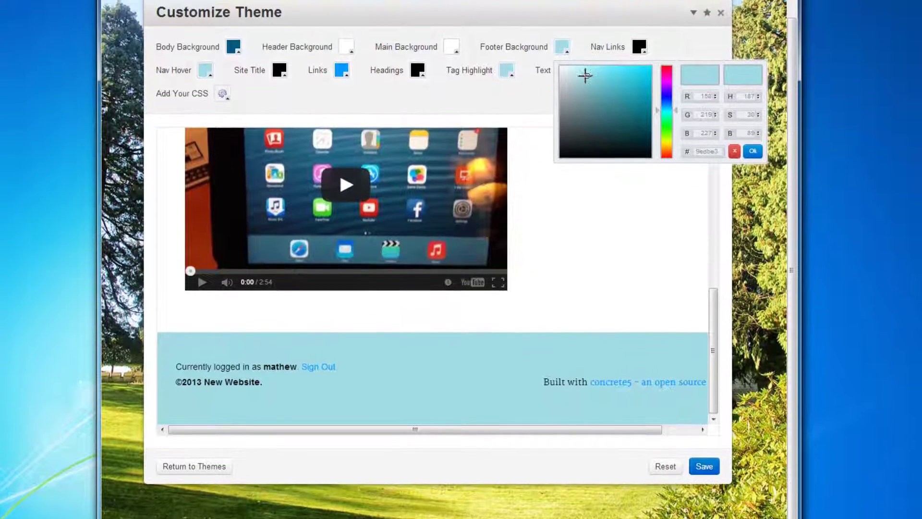
drag(584, 75, 560, 158)
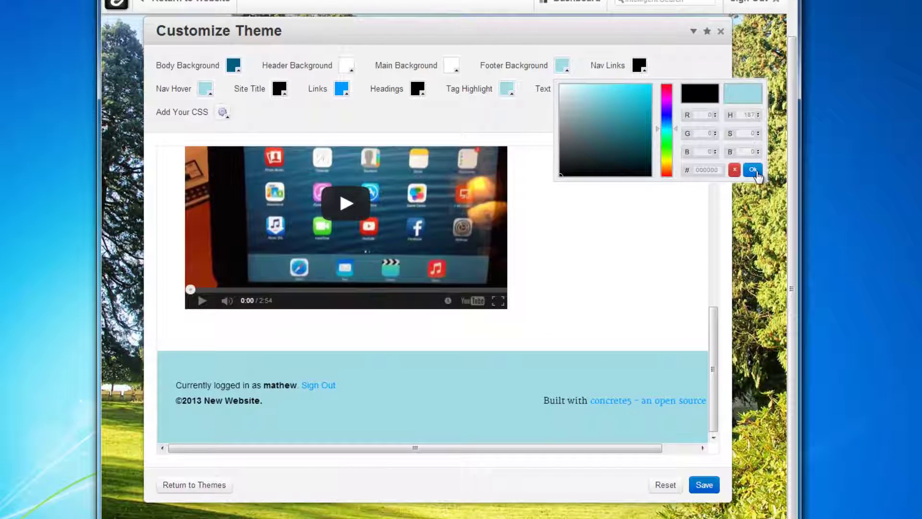
click(753, 171)
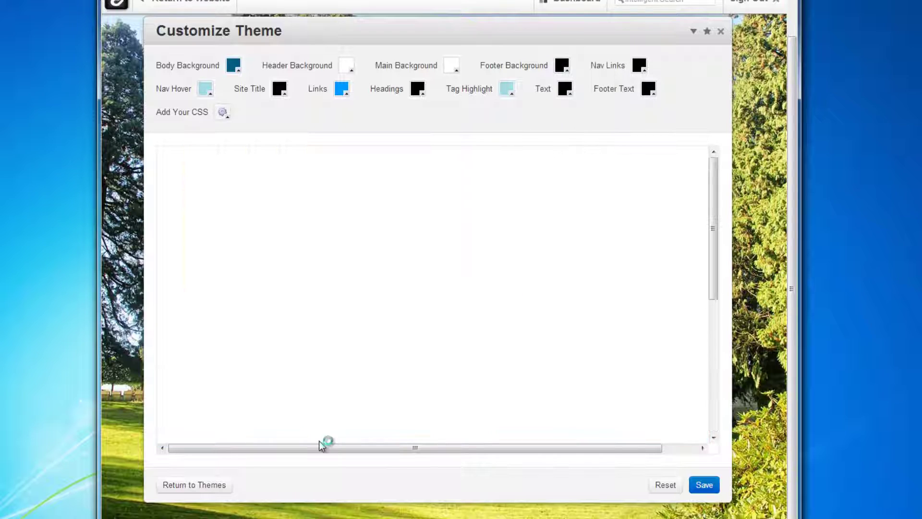
Set the Footer Text colour to white.
scroll(624, 323, down, 10)
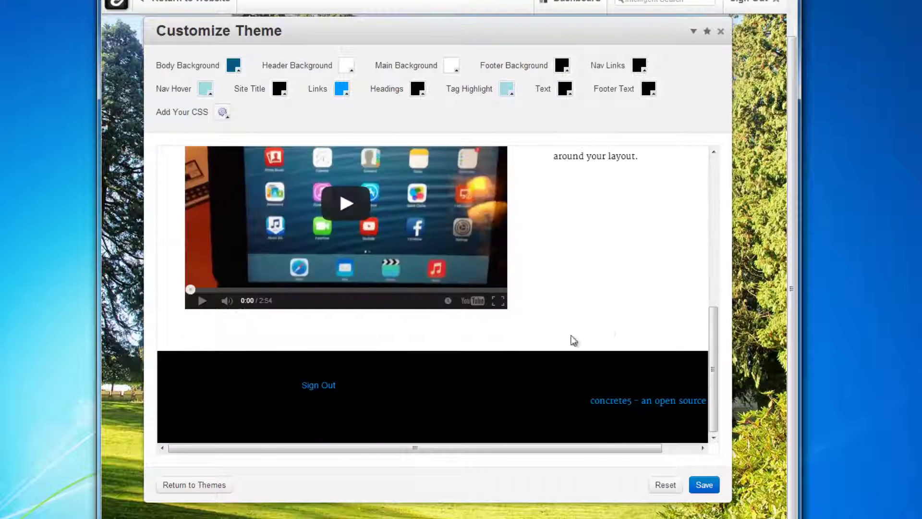
drag(336, 385, 178, 373)
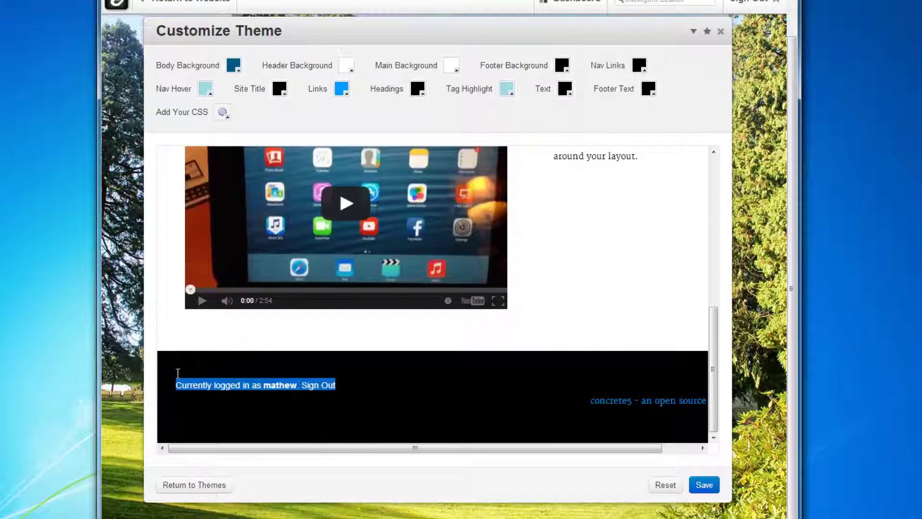
click(346, 394)
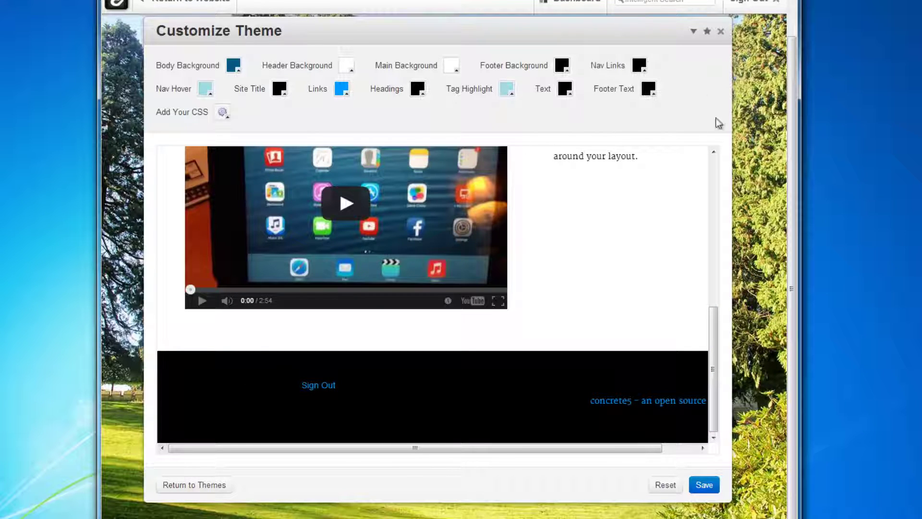
click(653, 94)
click(428, 109)
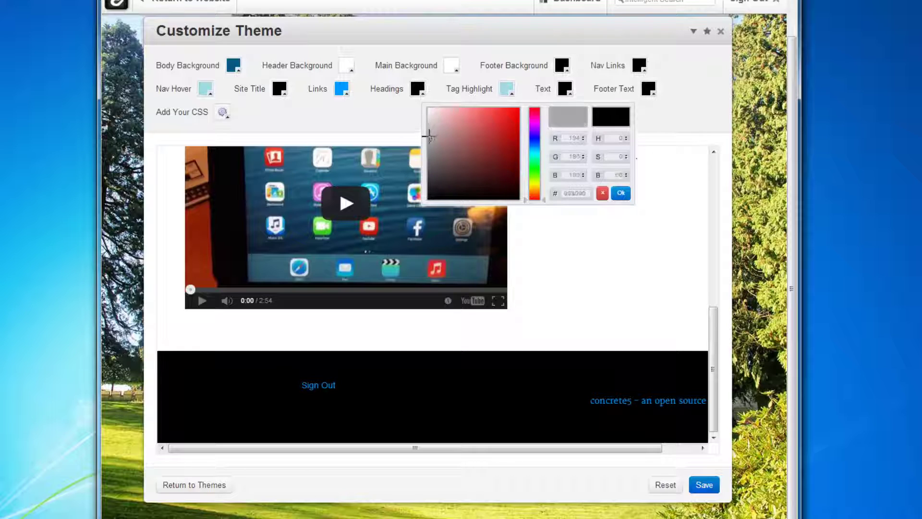
click(620, 192)
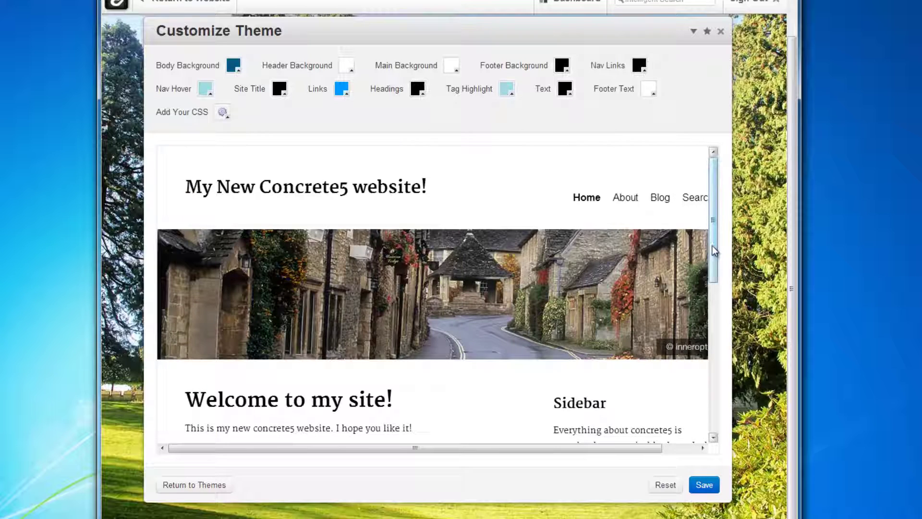
mouse_move(713, 193)
mouse_down()
mouse_move(716, 342)
mouse_move(719, 180)
mouse_up()
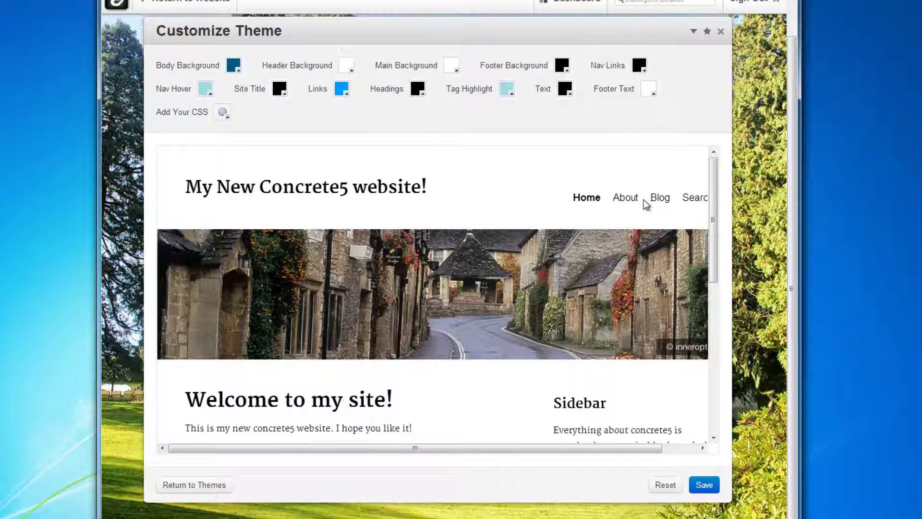
drag(716, 214, 691, 164)
Copy the Body Background hex value 055980 after trying a teal for Nav Hover.
click(207, 90)
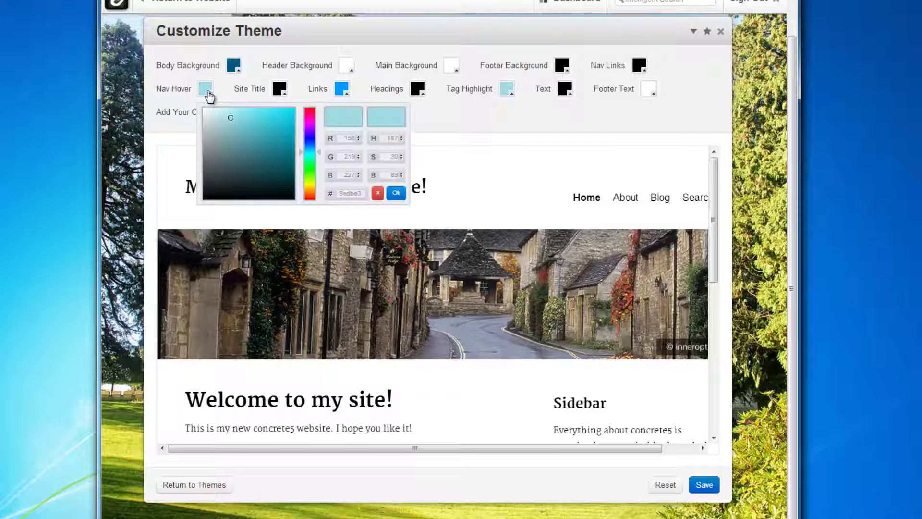
mouse_move(233, 123)
mouse_down()
mouse_move(263, 161)
mouse_move(274, 148)
mouse_up()
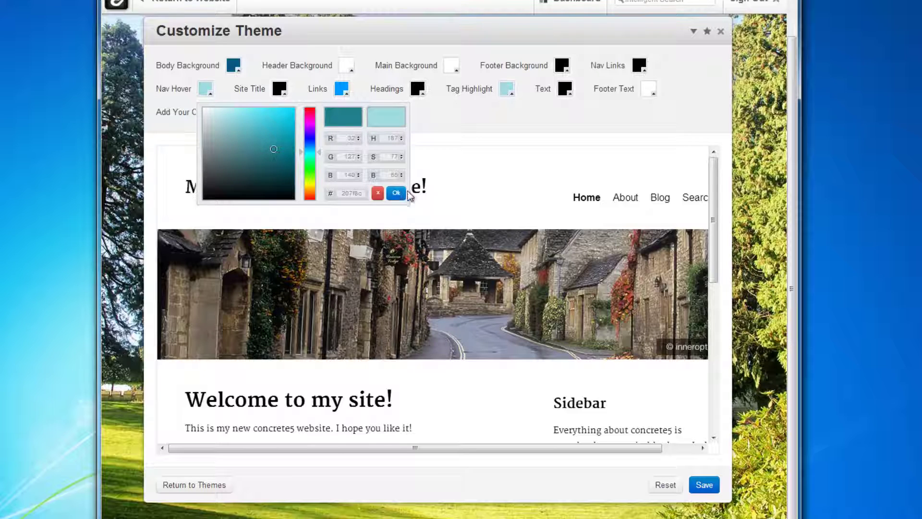
click(391, 193)
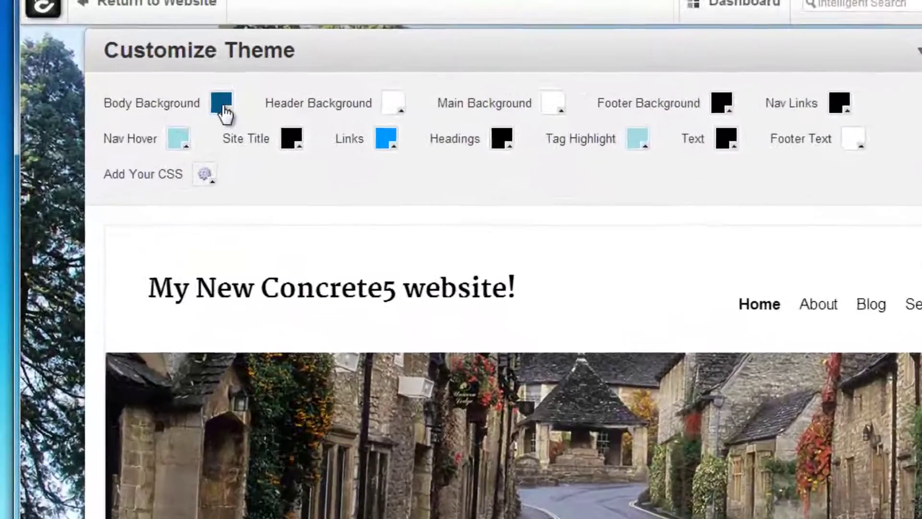
click(233, 66)
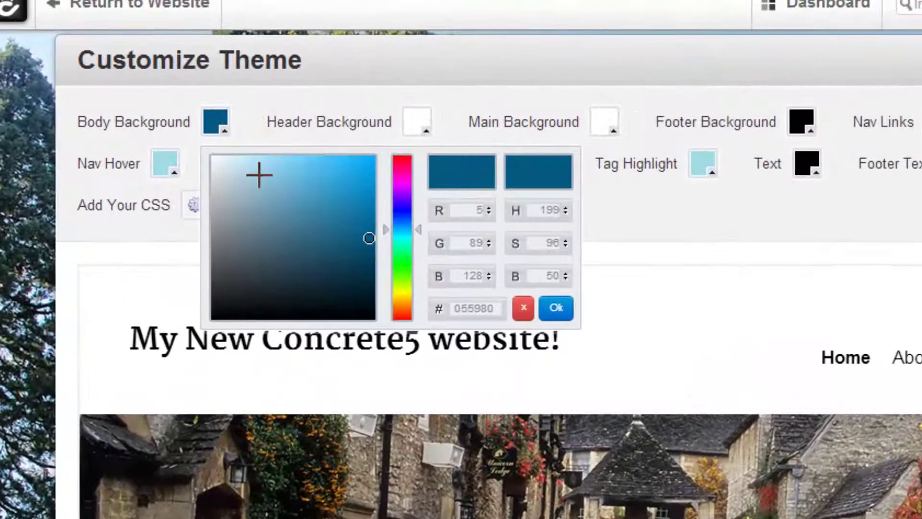
double_click(472, 308)
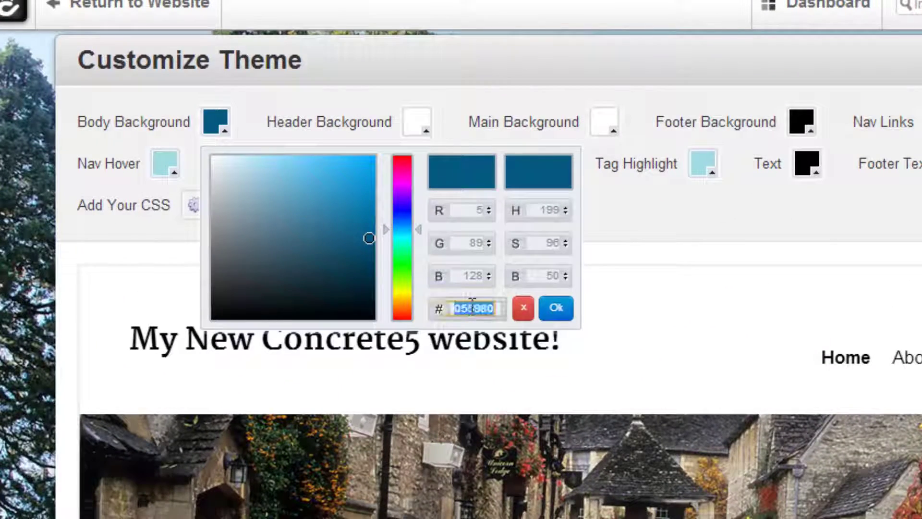
right_click(473, 307)
click(520, 412)
click(522, 308)
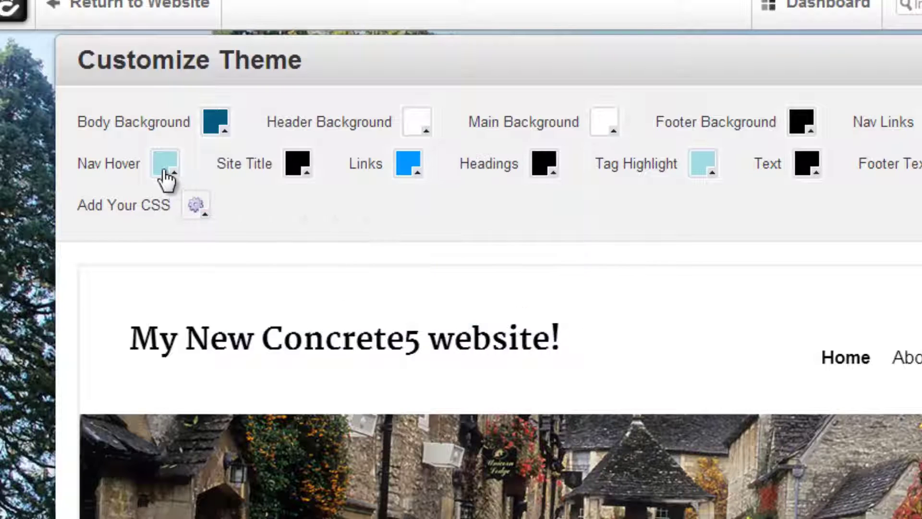
Set both Nav Hover and Tag Highlight to 055980.
click(166, 179)
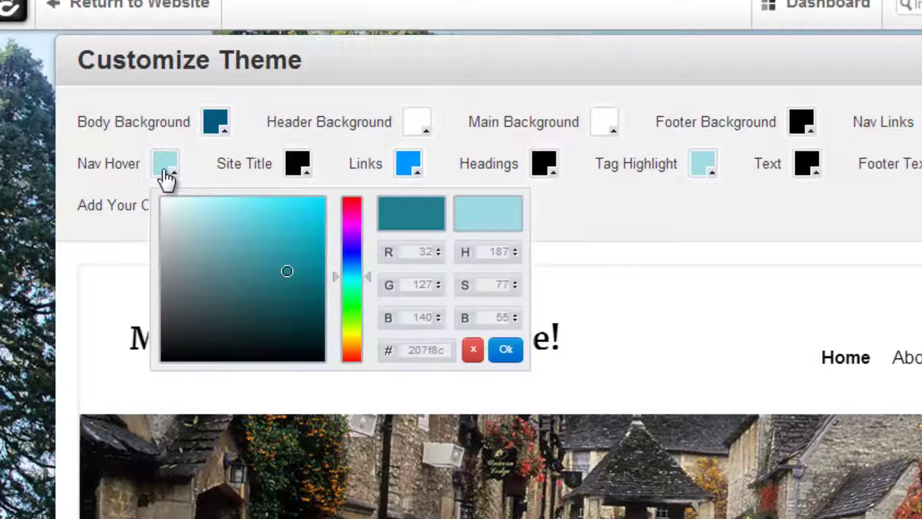
double_click(422, 351)
right_click(422, 354)
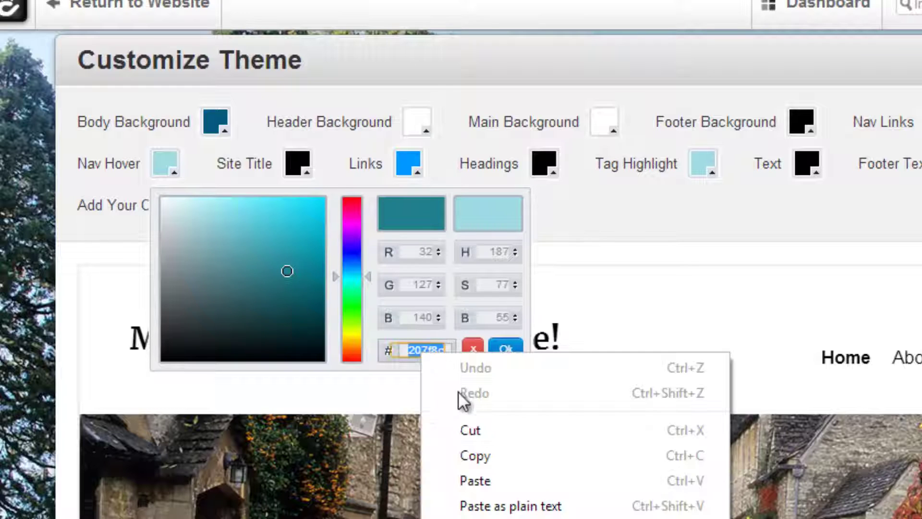
click(475, 480)
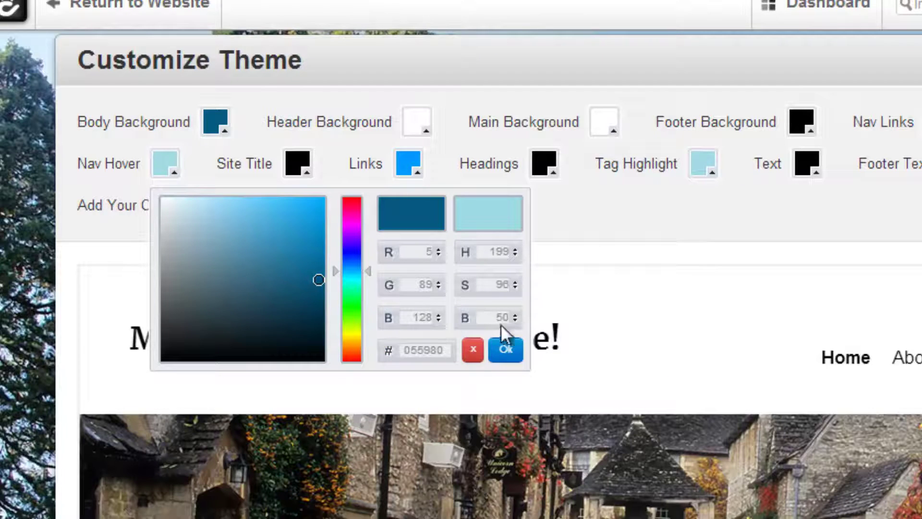
click(505, 348)
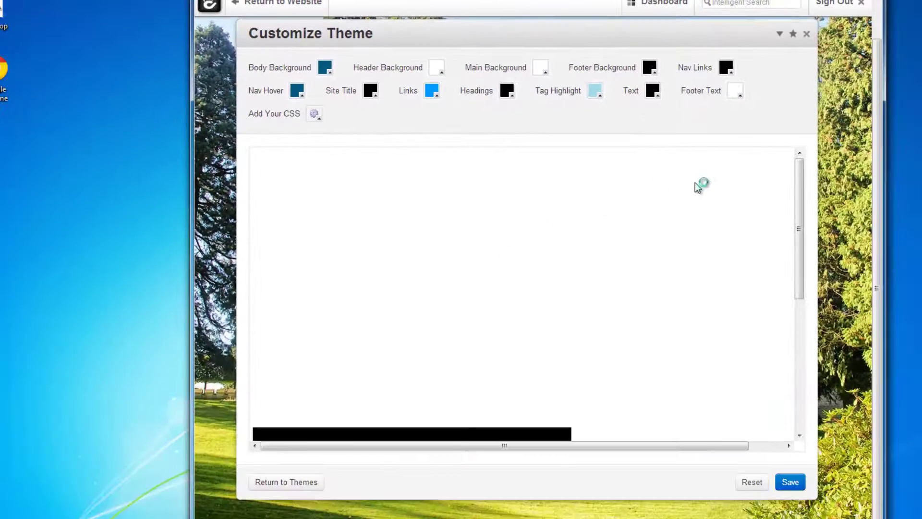
click(597, 92)
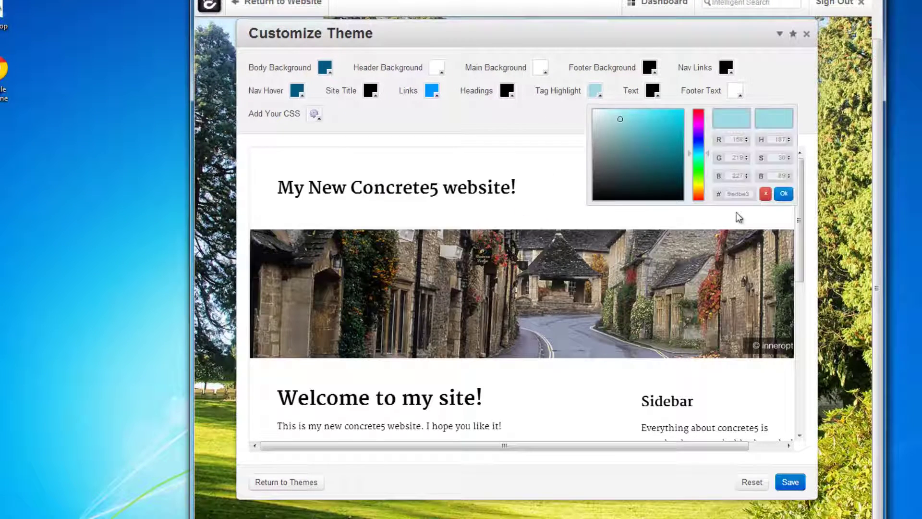
right_click(738, 194)
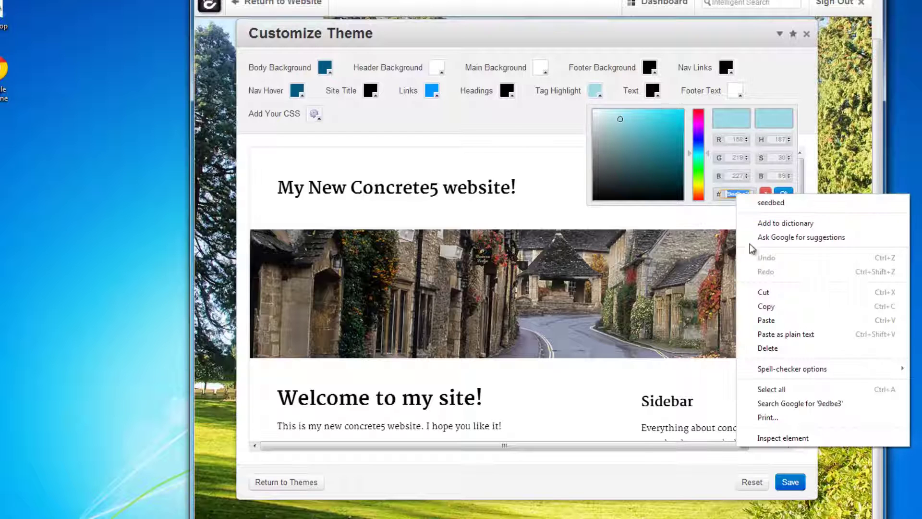
click(767, 320)
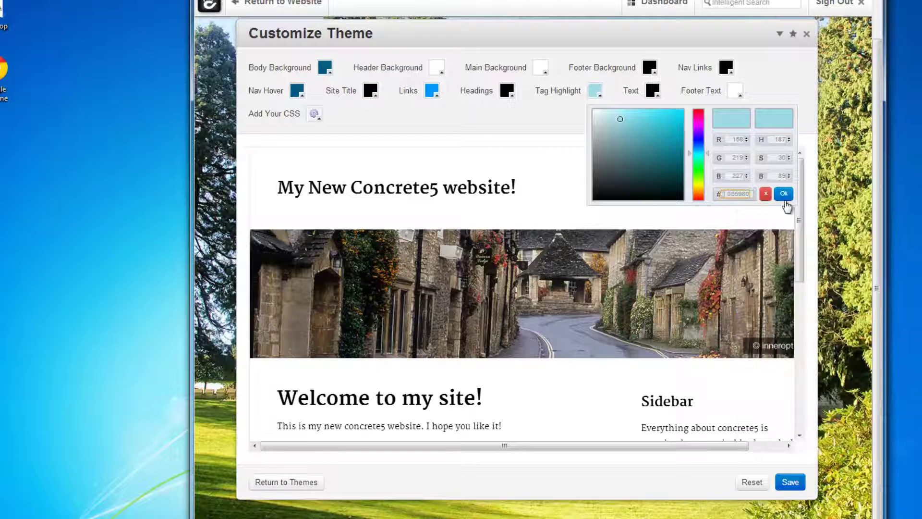
click(784, 195)
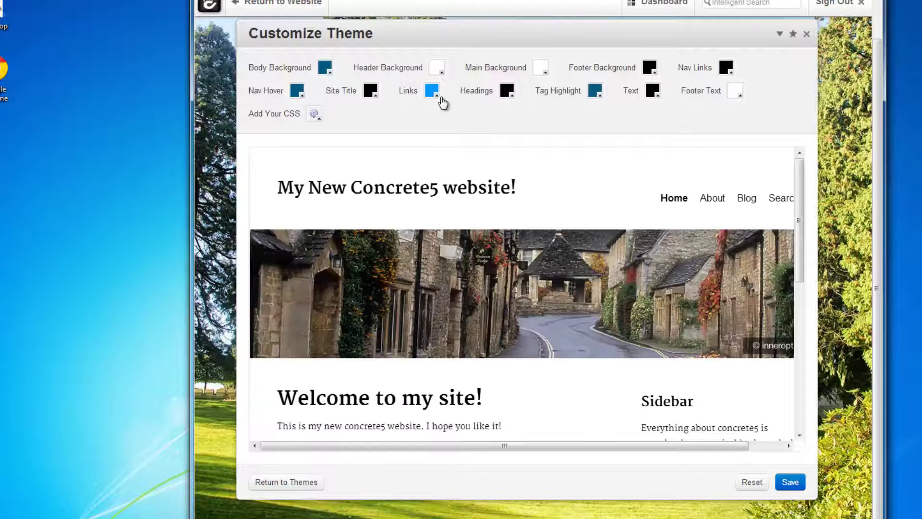
Save the customised theme colours and return to the website.
scroll(638, 319, down, 6)
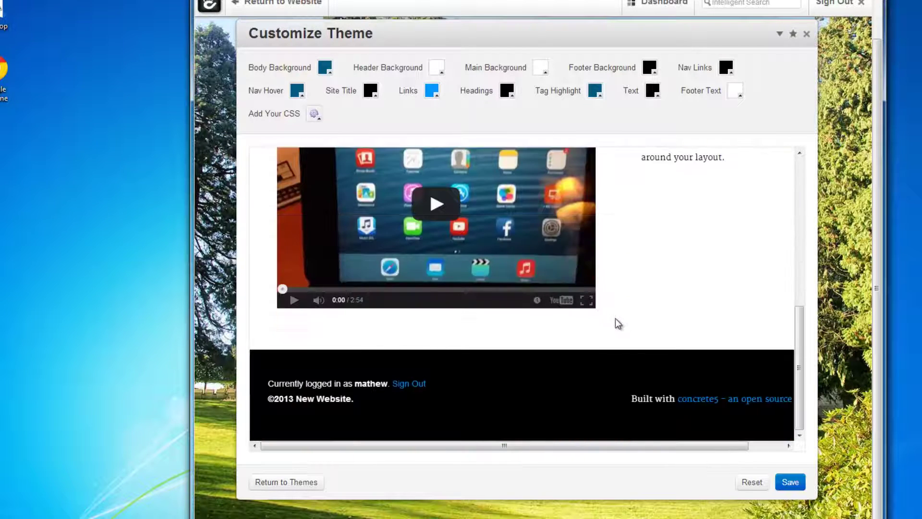
click(798, 486)
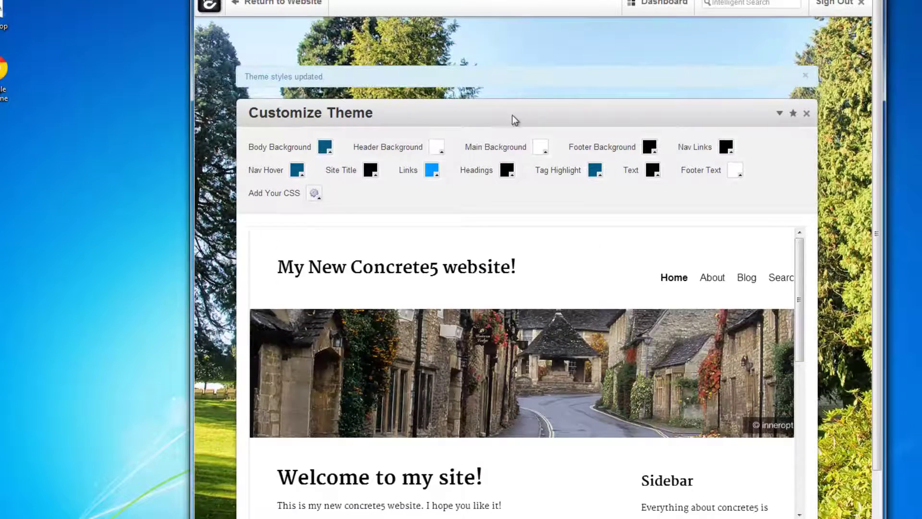
scroll(691, 322, down, 5)
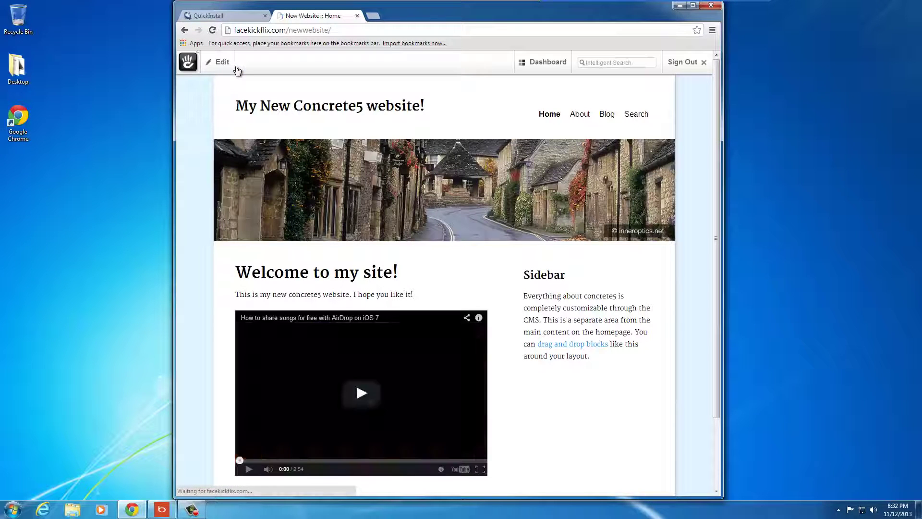
click(212, 30)
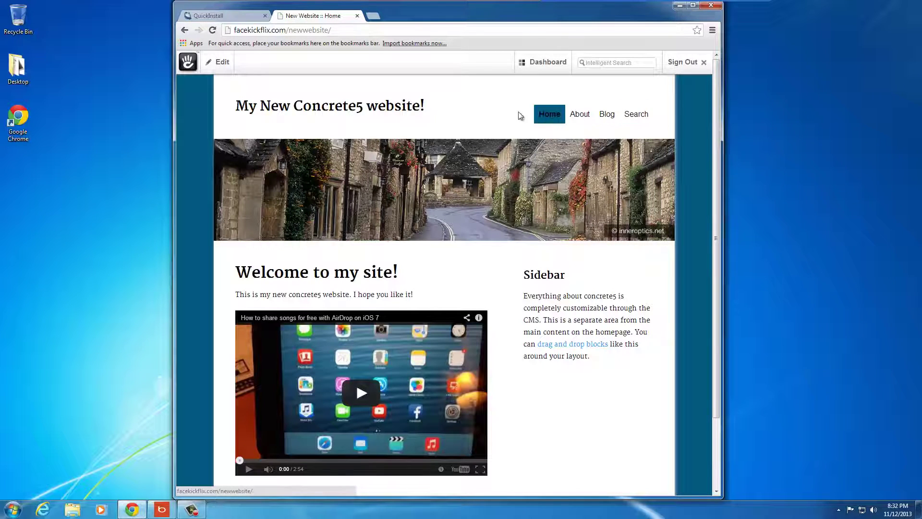
Scroll down the reloaded homepage to check the new teal theme colours.
scroll(644, 206, down, 3)
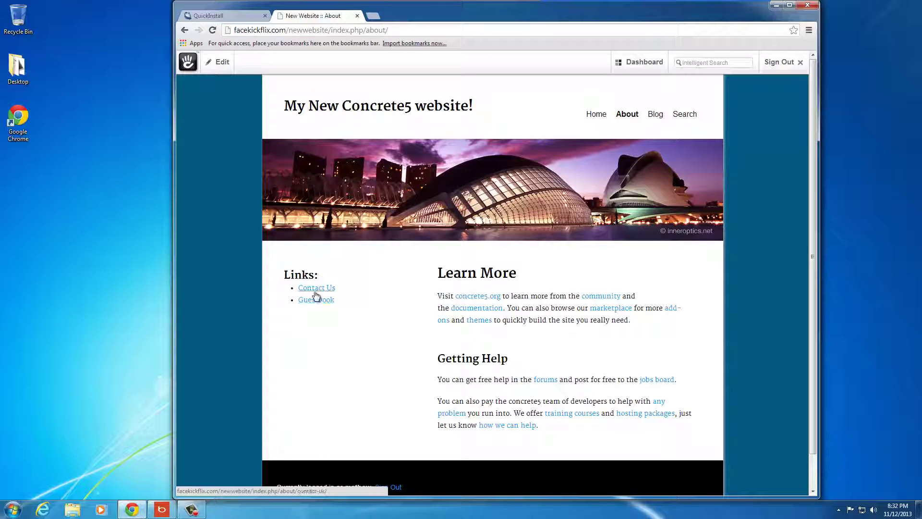
Go to the Contact Us page, opening and closing the page editing options.
click(316, 292)
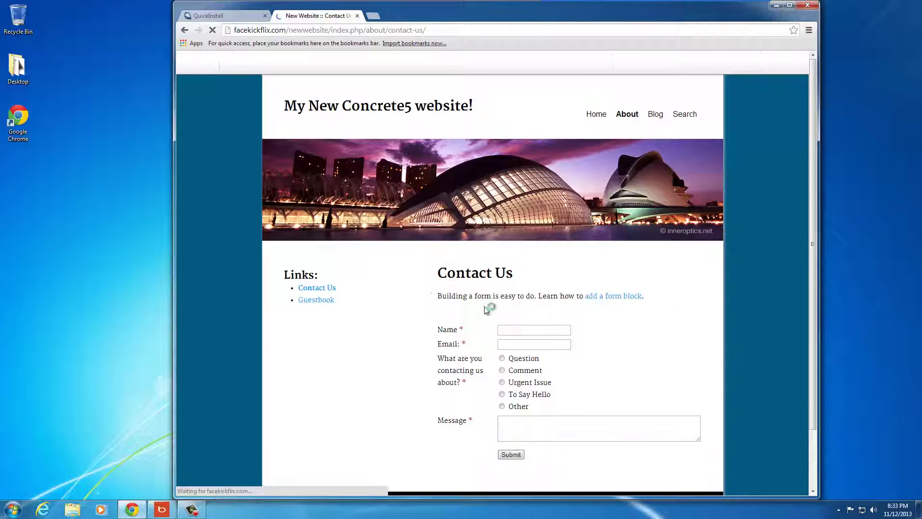
click(499, 330)
scroll(543, 366, down, 1)
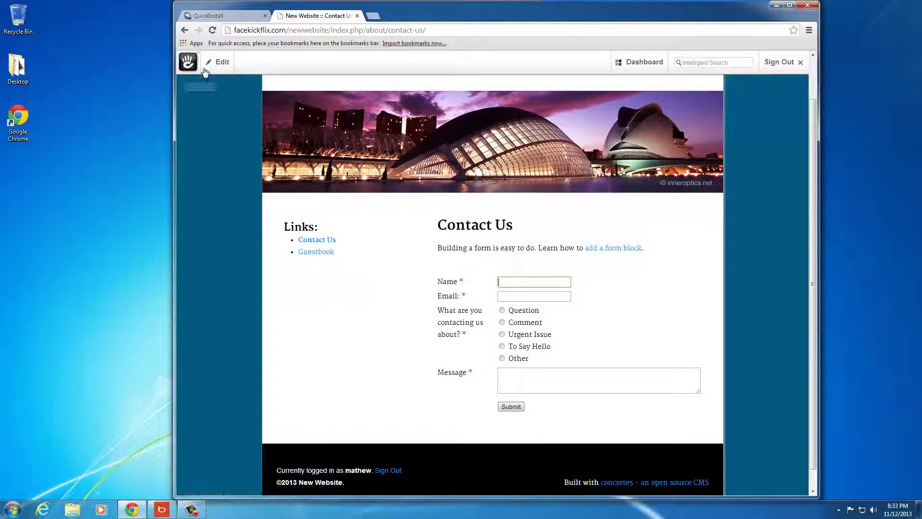
click(217, 62)
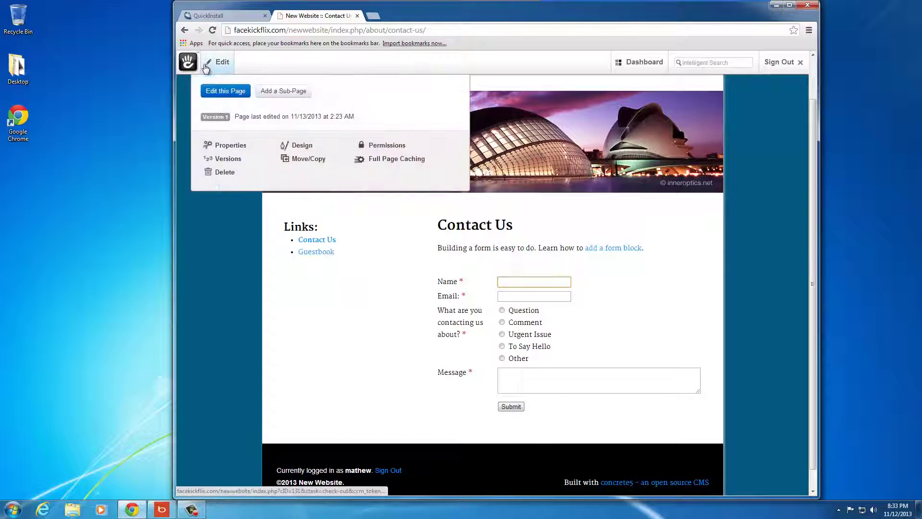
click(228, 93)
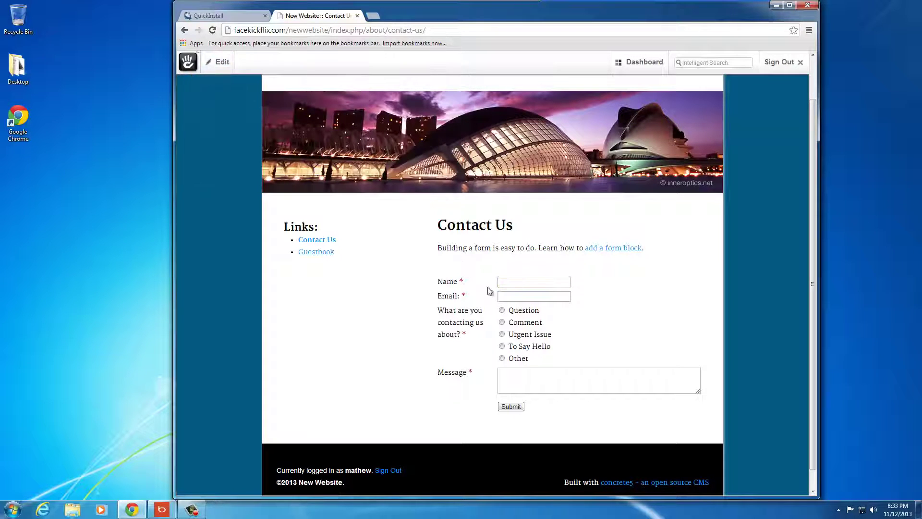
Fill in a test name and e-mail, choose Comment with 'nice website', and submit.
click(527, 280)
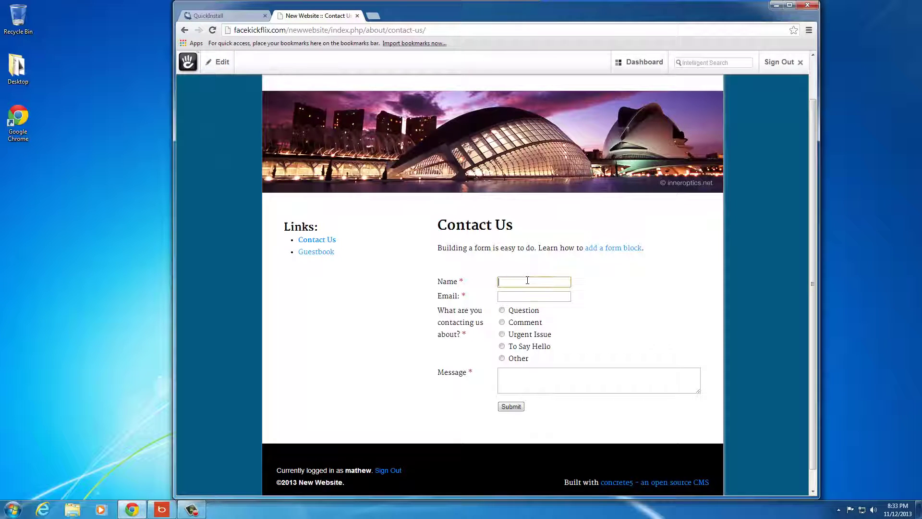
text(asdlfkjasd)
key(Tab)
text(asdfasdf@)
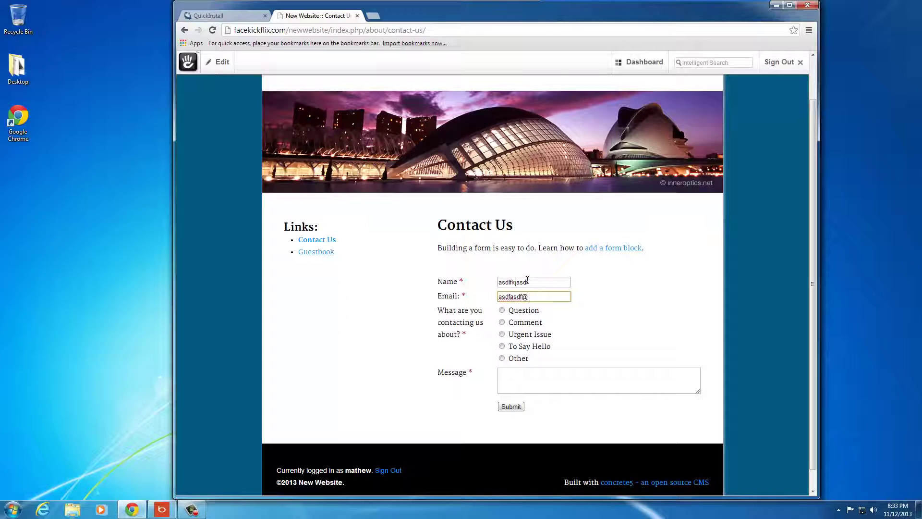
text(yahoo.com)
key(Tab)
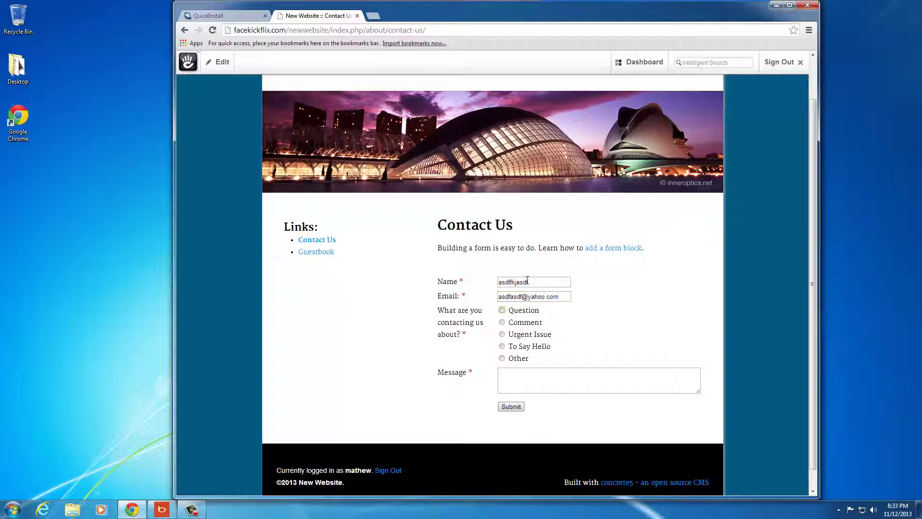
click(523, 376)
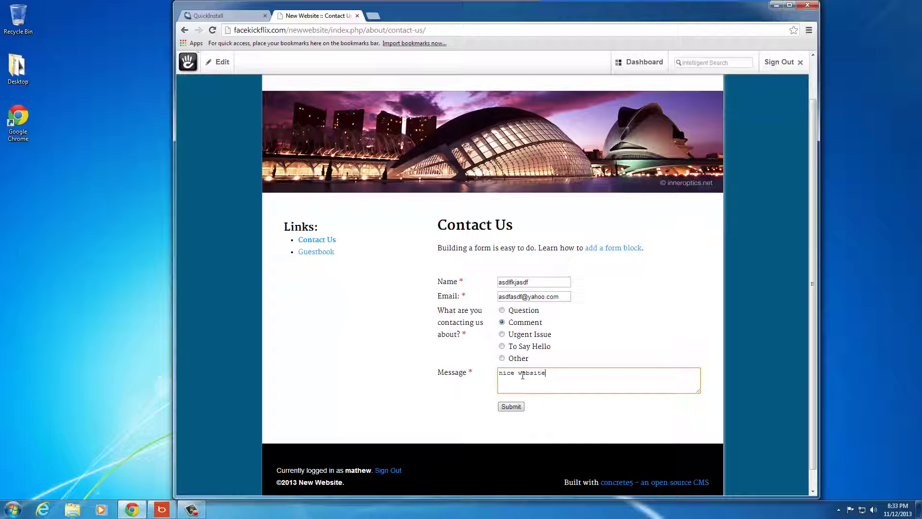
click(512, 406)
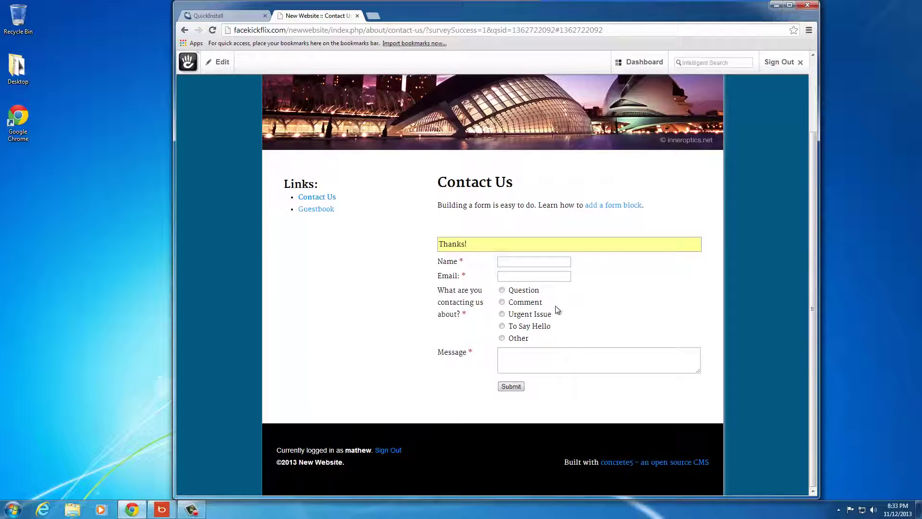
Open Form Results in the Dashboard and view the Contact Us responses.
click(642, 75)
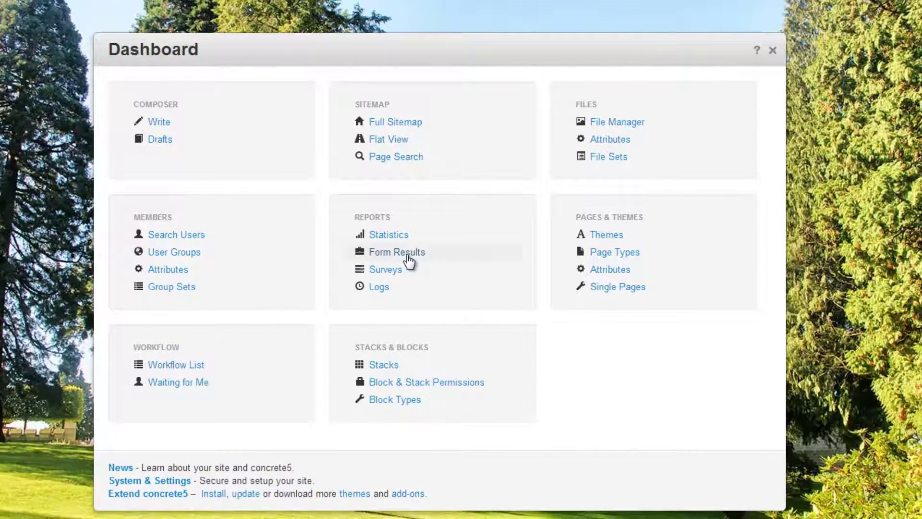
click(407, 256)
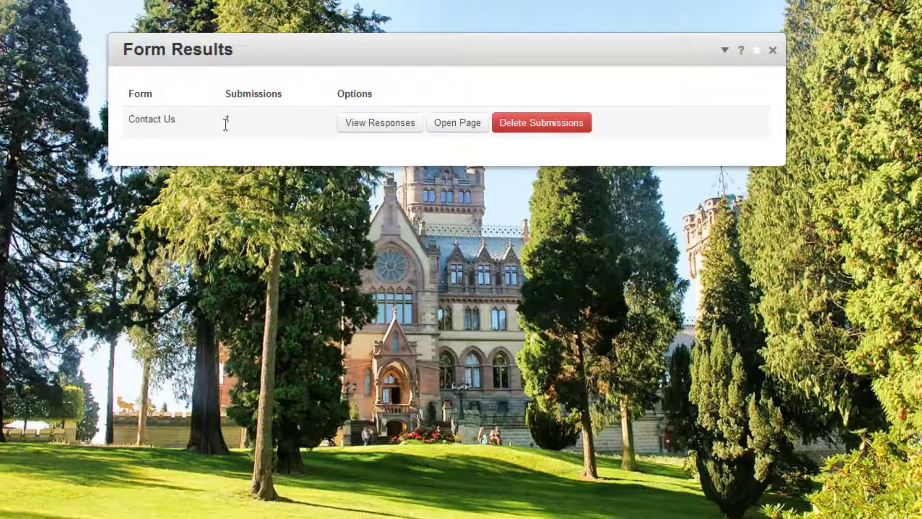
click(373, 125)
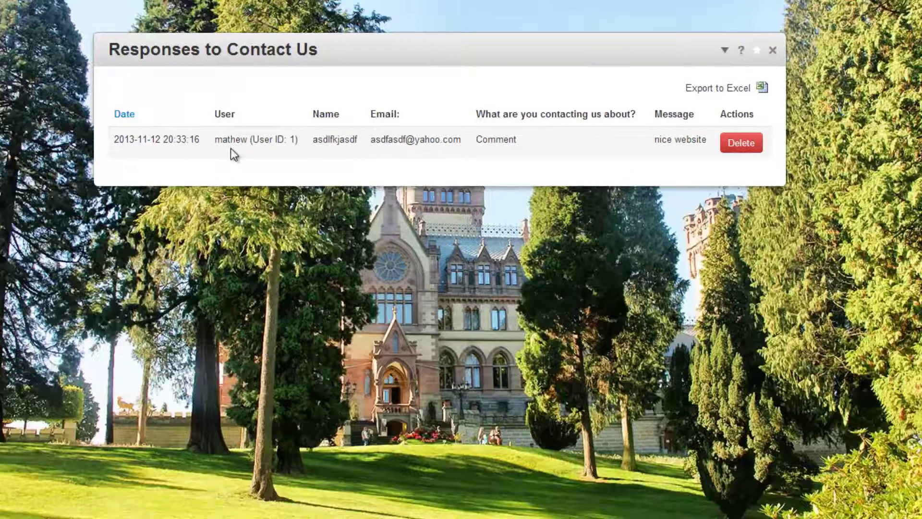
drag(230, 146, 337, 146)
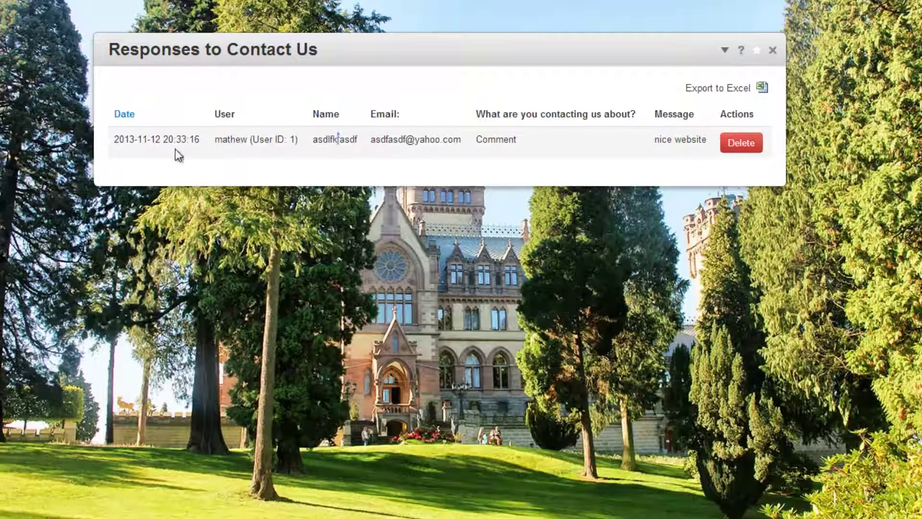
Delete the test response and return to the public website.
click(742, 143)
click(480, 3)
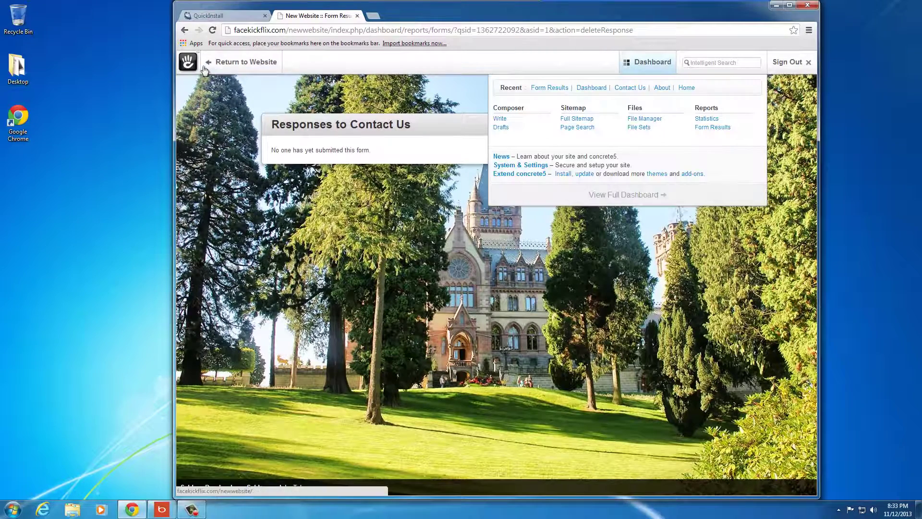
click(233, 66)
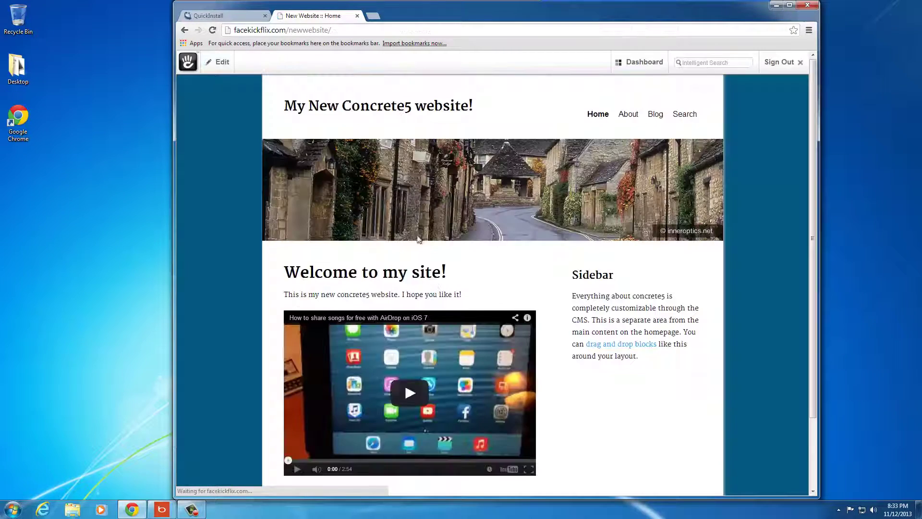
Open the Contact Us page and put it into edit mode.
click(630, 115)
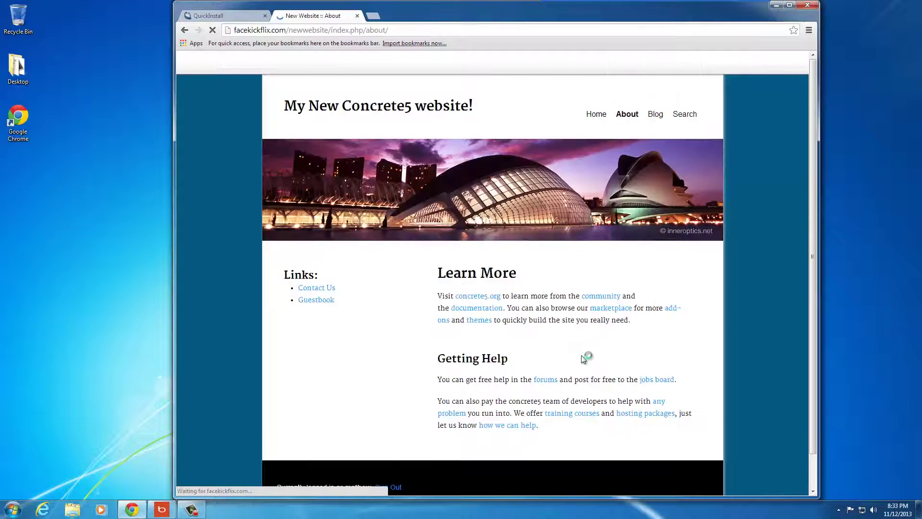
click(317, 287)
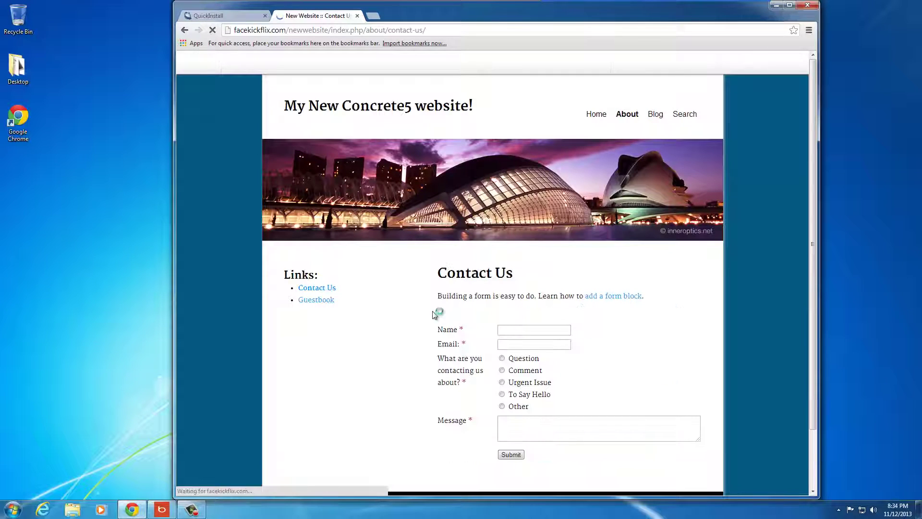
scroll(576, 332, down, 3)
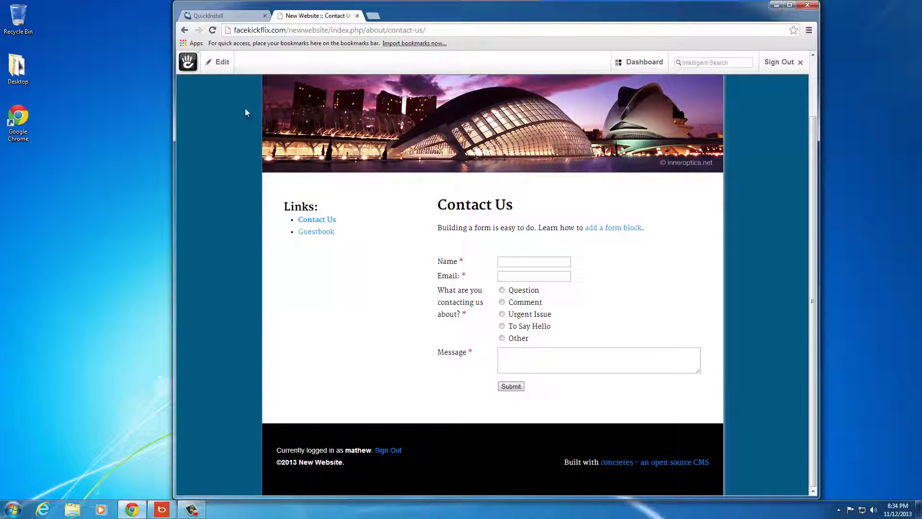
click(219, 62)
click(225, 93)
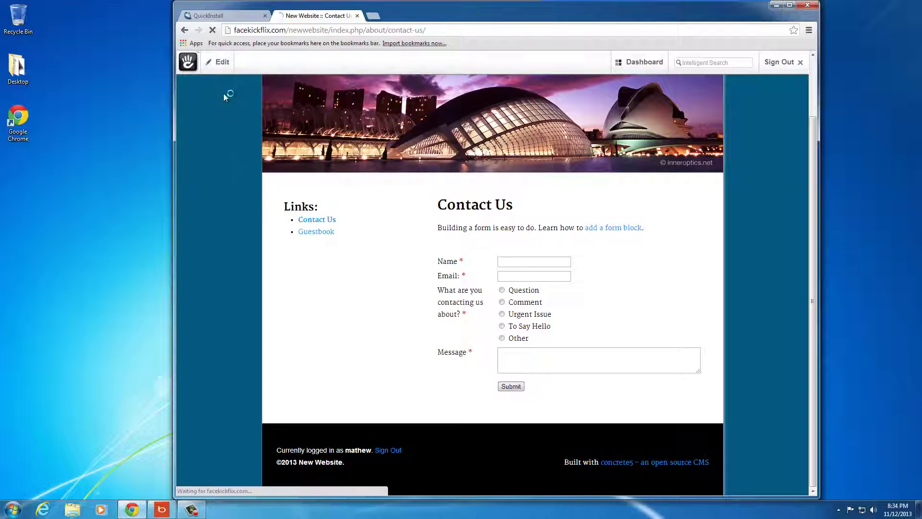
scroll(502, 290, down, 2)
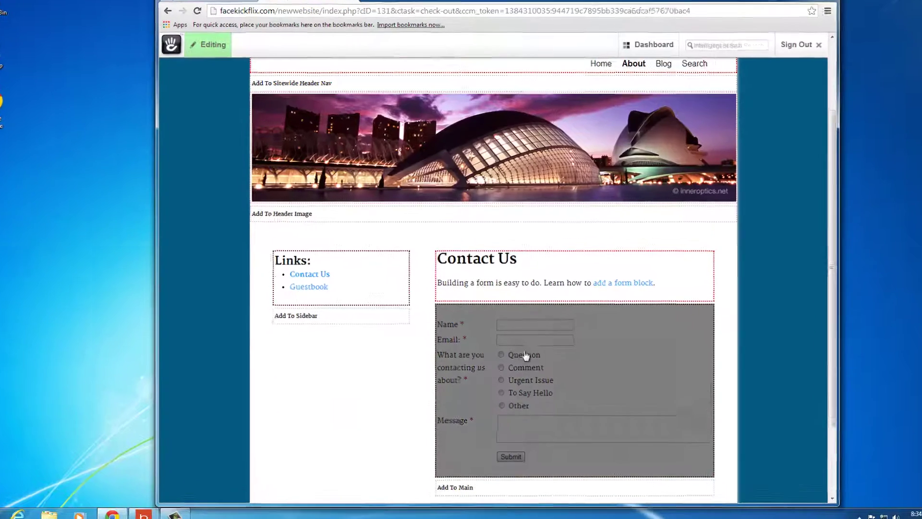
scroll(523, 355, down, 3)
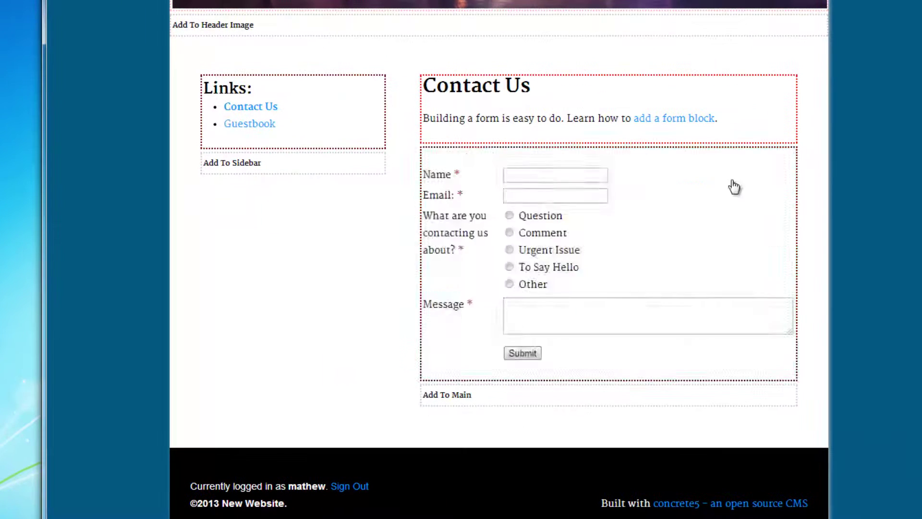
Set the form block to e-mail notifications to the owner's address and require CAPTCHA, then save.
click(644, 232)
click(639, 249)
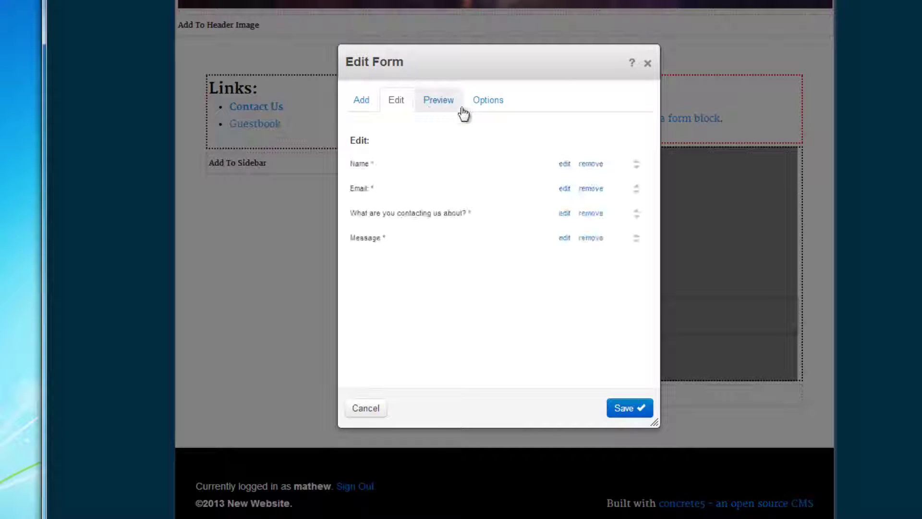
click(487, 112)
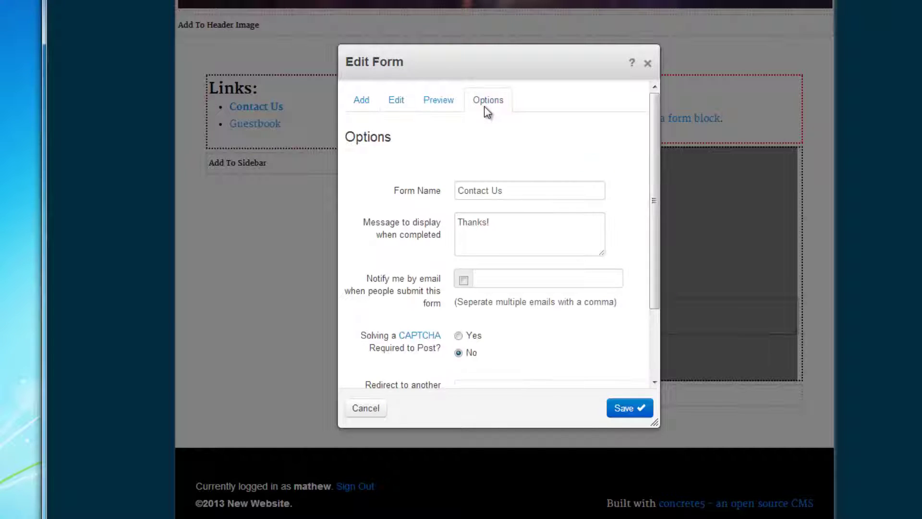
click(463, 281)
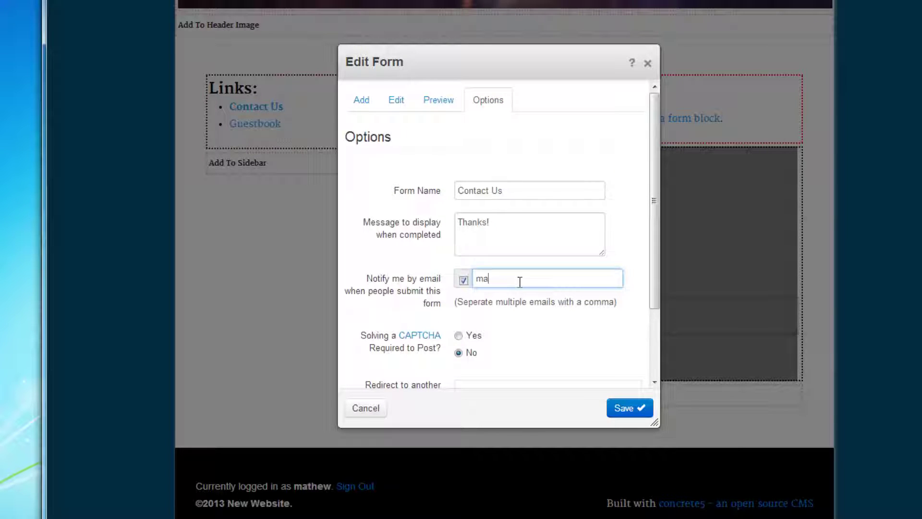
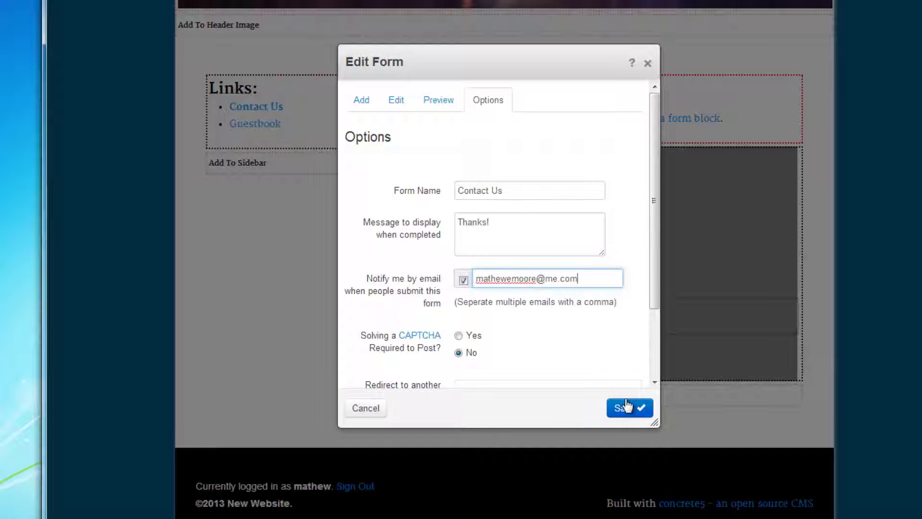
scroll(429, 311, down, 2)
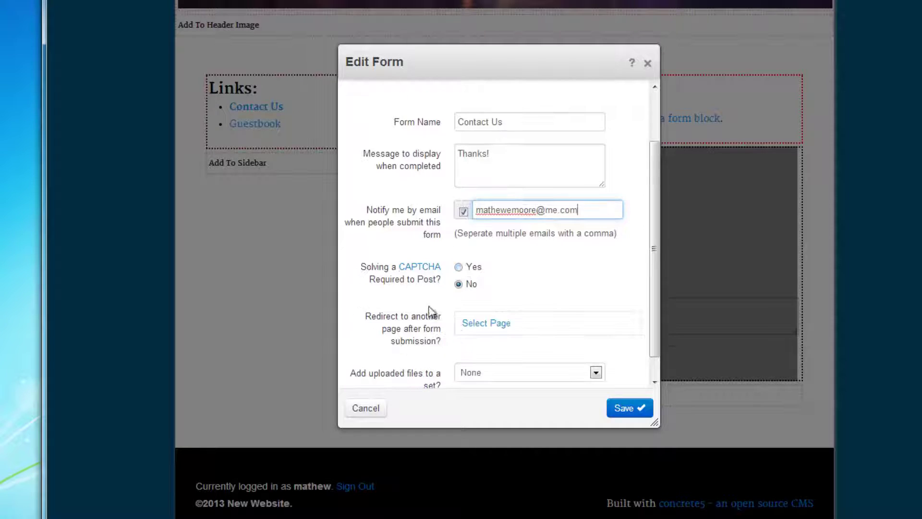
click(459, 269)
scroll(597, 283, down, 1)
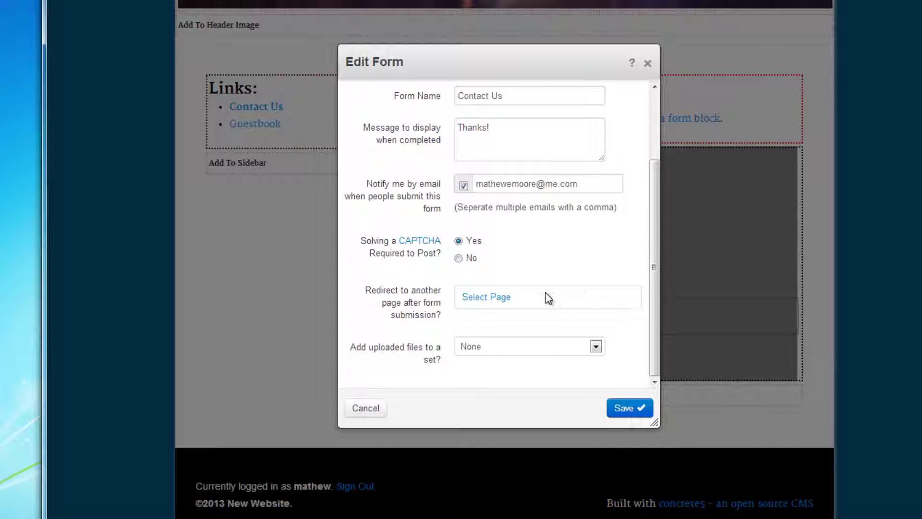
click(636, 407)
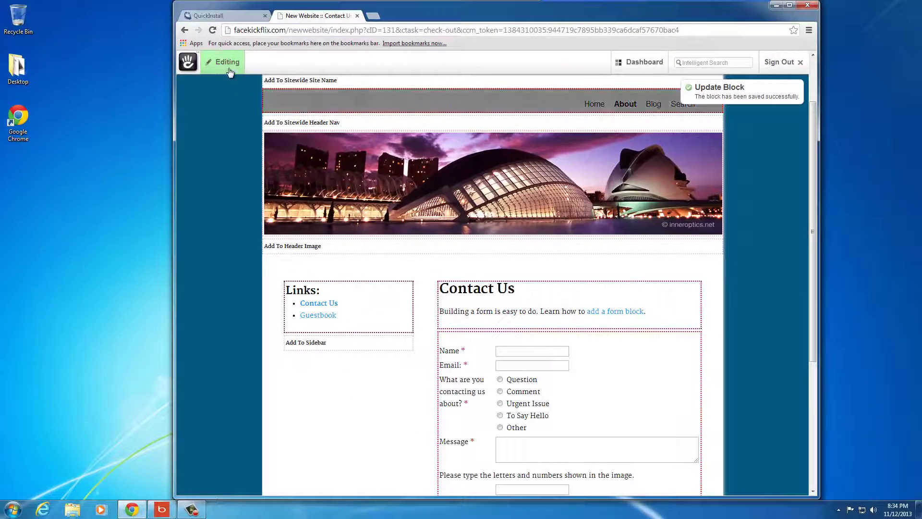
Publish the edited Contact Us page.
click(175, 4)
click(439, 118)
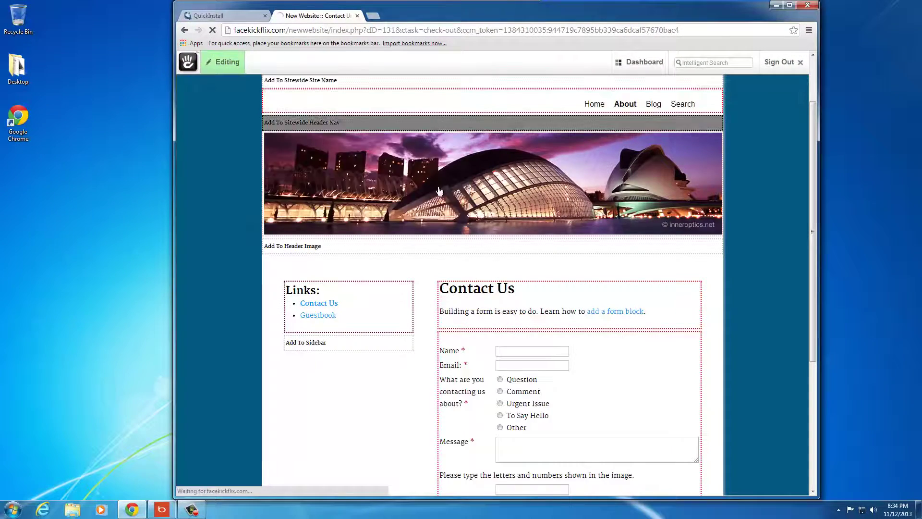
scroll(547, 333, down, 1)
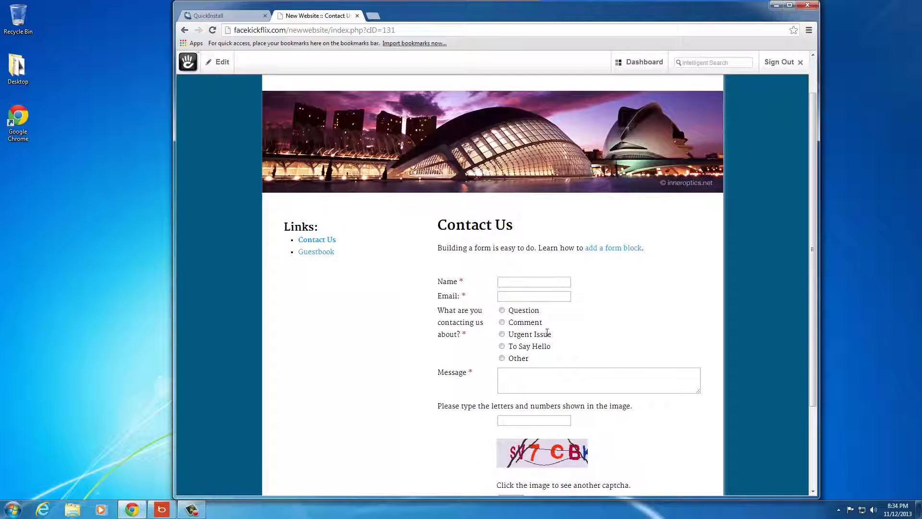
Return from the Contact Us page to the site's homepage.
scroll(543, 422, down, 1)
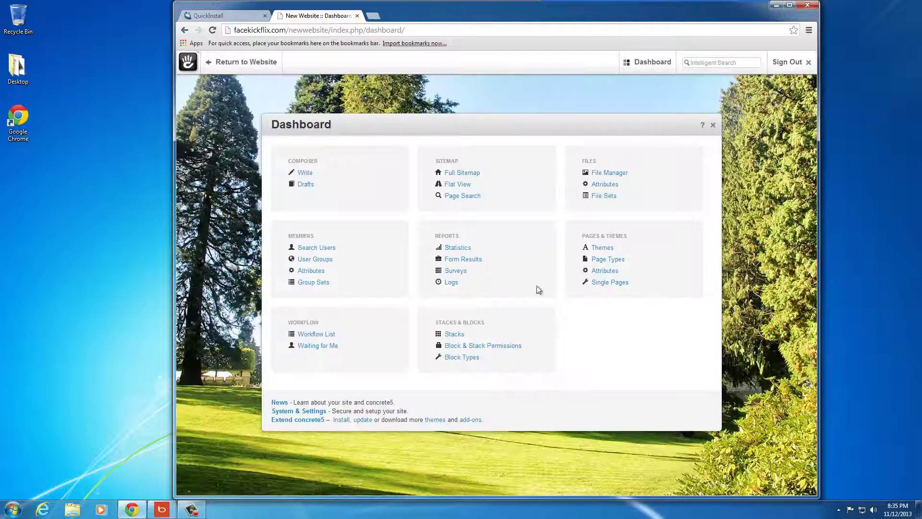
click(240, 62)
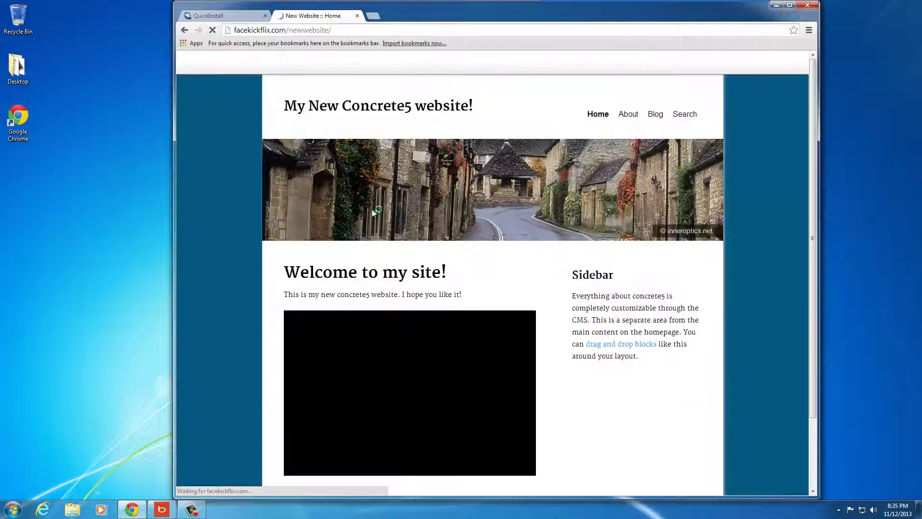
mouse_move(641, 62)
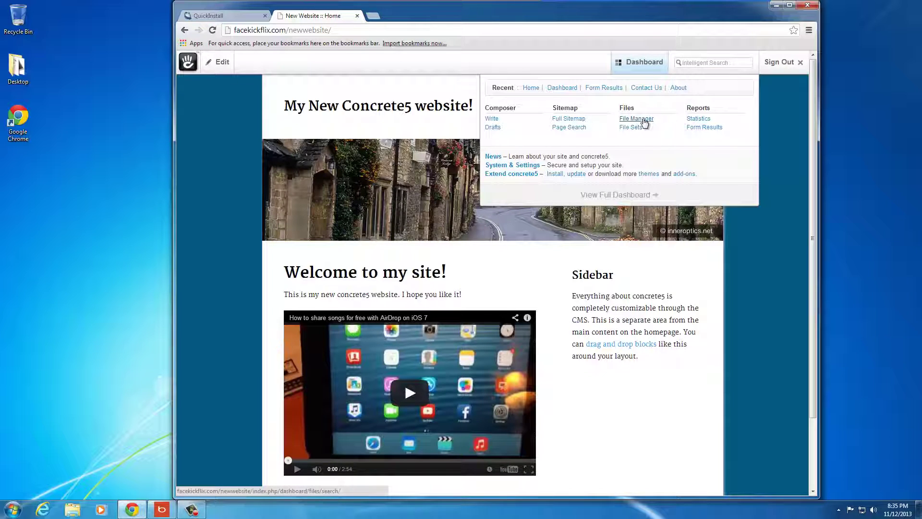
Browse the File Manager's 8 JPEG images, cancel Upload Multiple, and sign out.
click(635, 118)
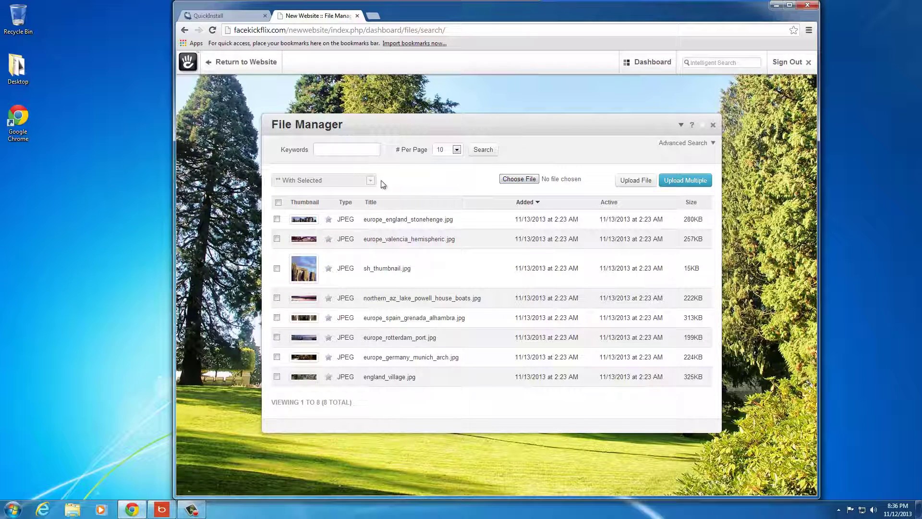
click(678, 186)
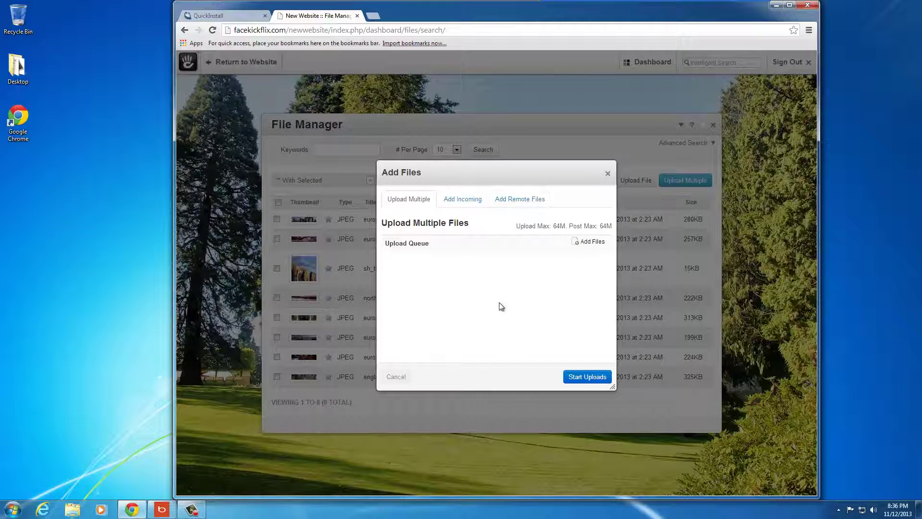
click(608, 173)
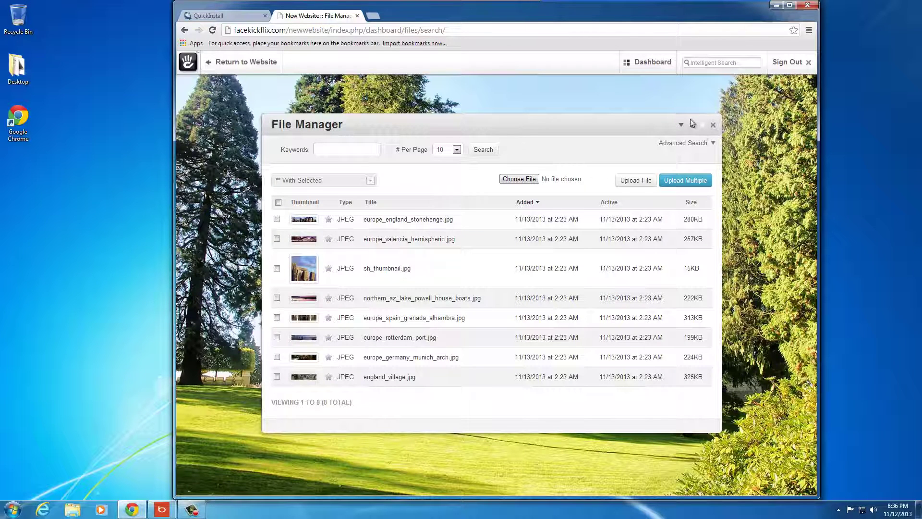
click(776, 68)
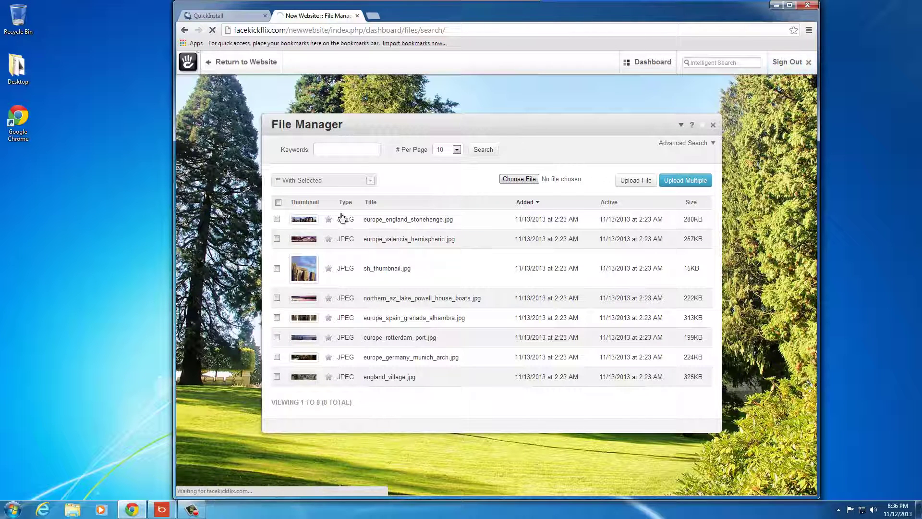